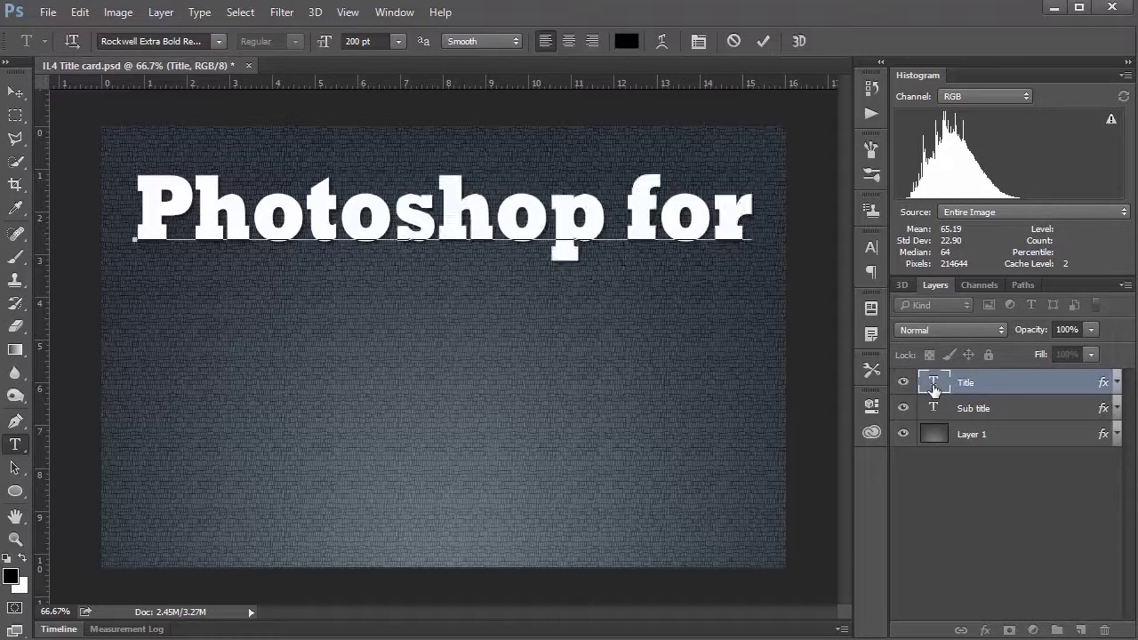
Step: Add 'the Scientist' to the title and a three-line subtitle 'Intermediate Lesson #4: Correcting a shamefully bad microscopy image'
text(st)
double_click(935, 408)
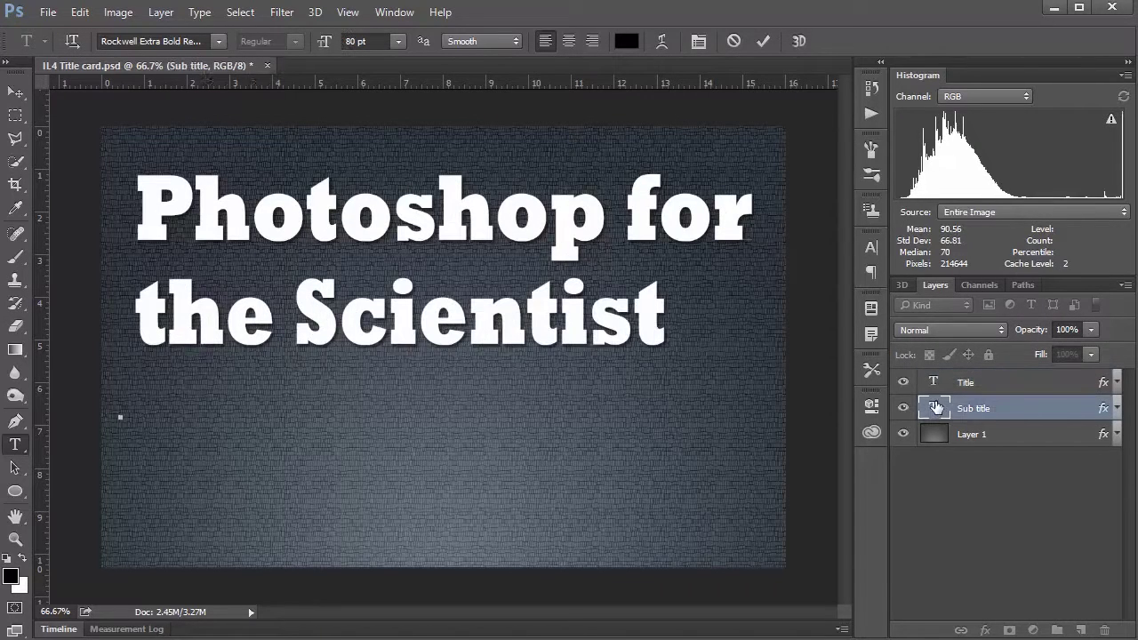
text(Intermediate Lesson #)
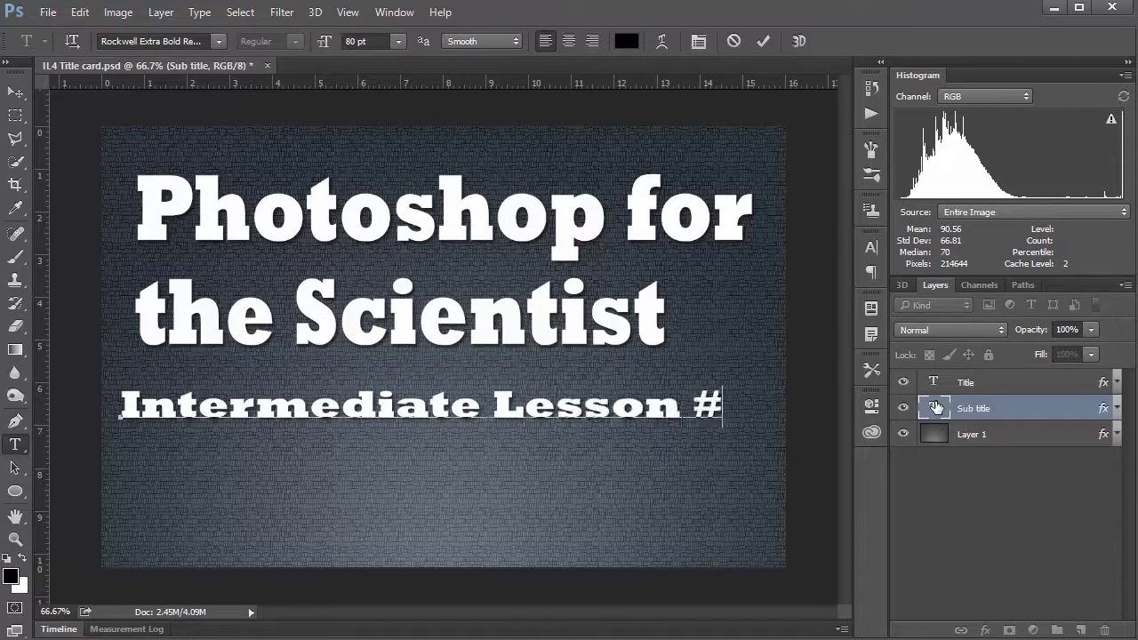
text(4:)
key(Return)
text(Correcting  )
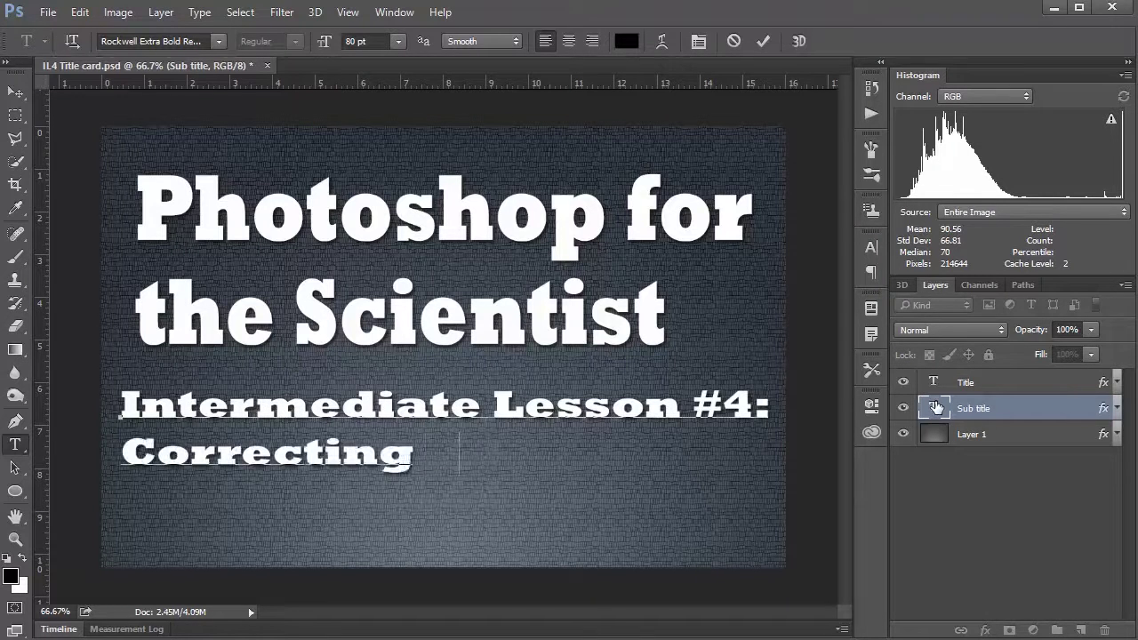
text(a shamefully)
key(Return)
text(bad microsc)
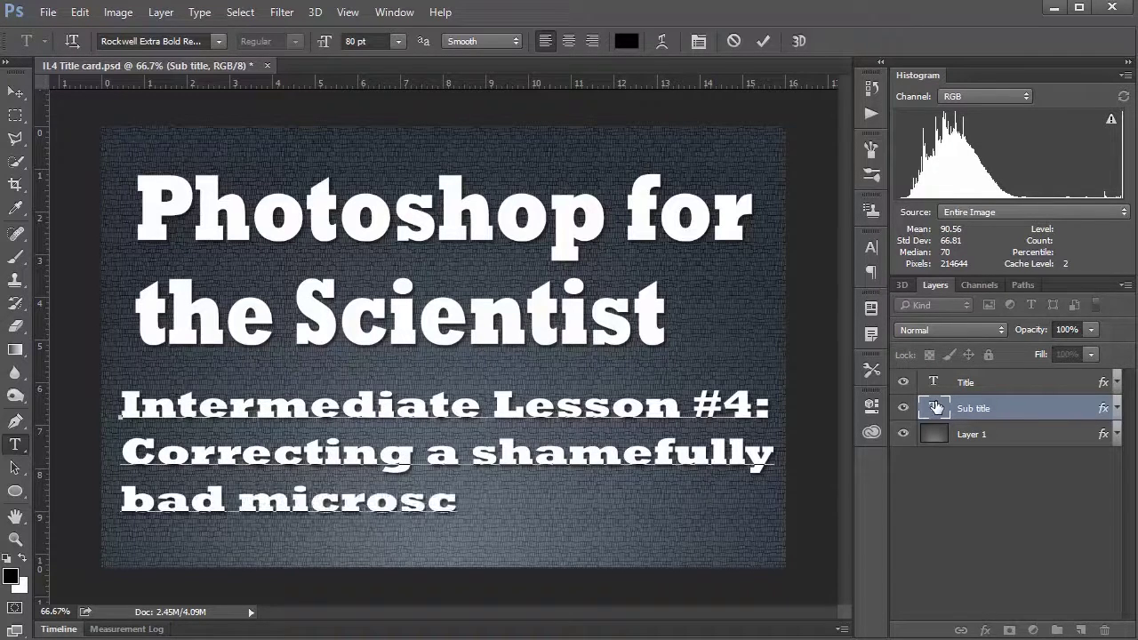
text(opy image)
key(ctrl+Return)
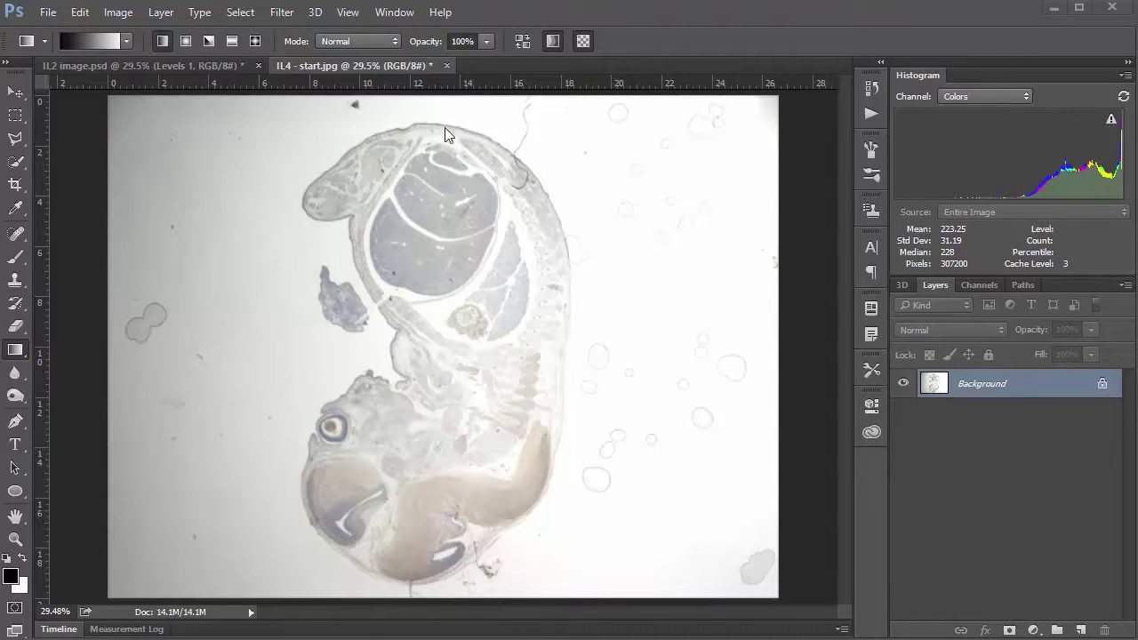
Step: View the finished IL2 image.psd, then return to IL4 - start.jpg
click(210, 67)
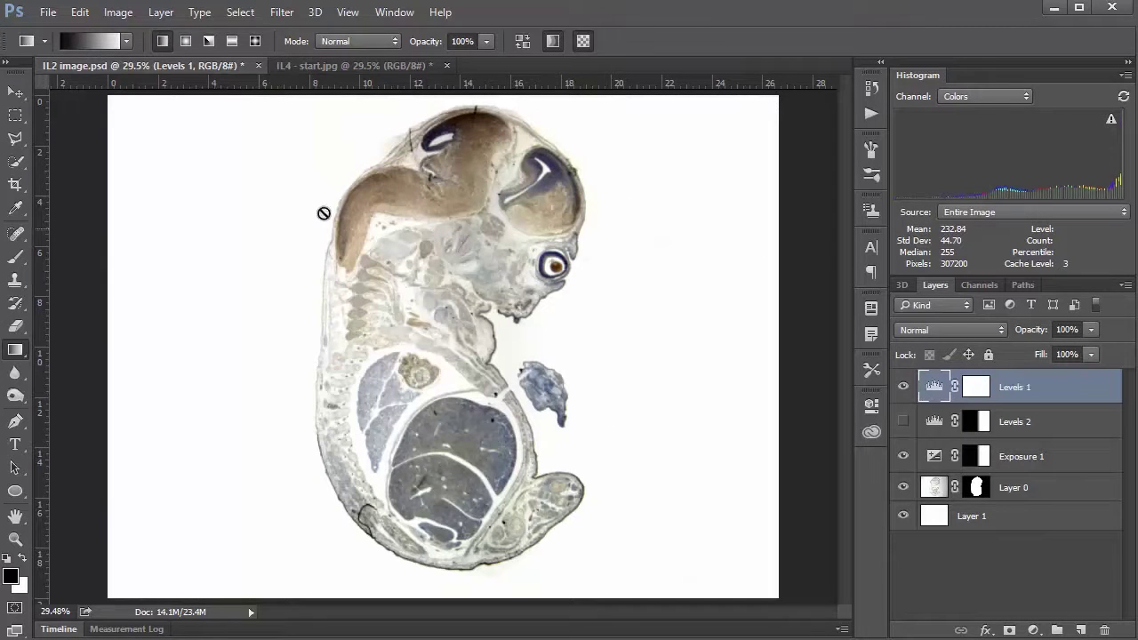
click(321, 67)
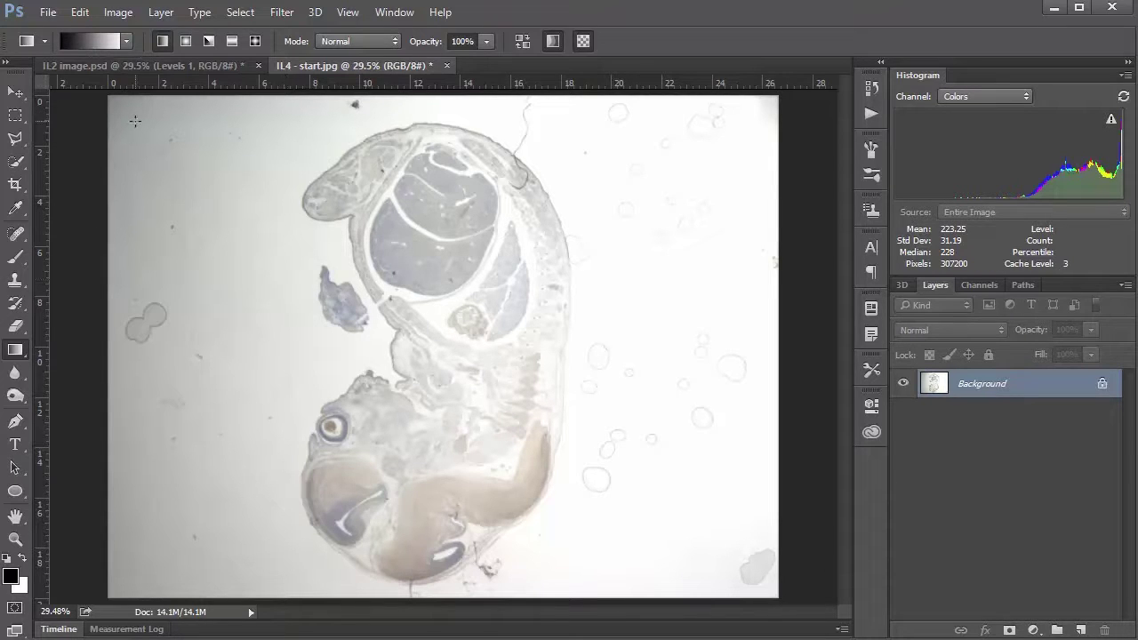
Step: Rotate the whole image 180° so the embryo's head is at the top
click(122, 12)
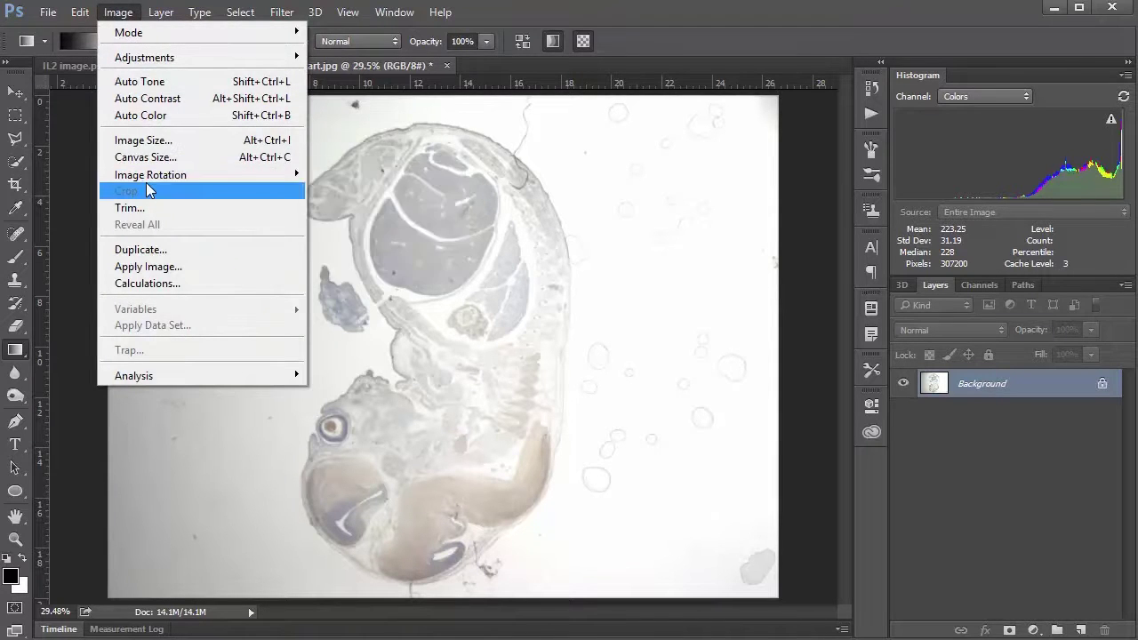
mouse_move(162, 178)
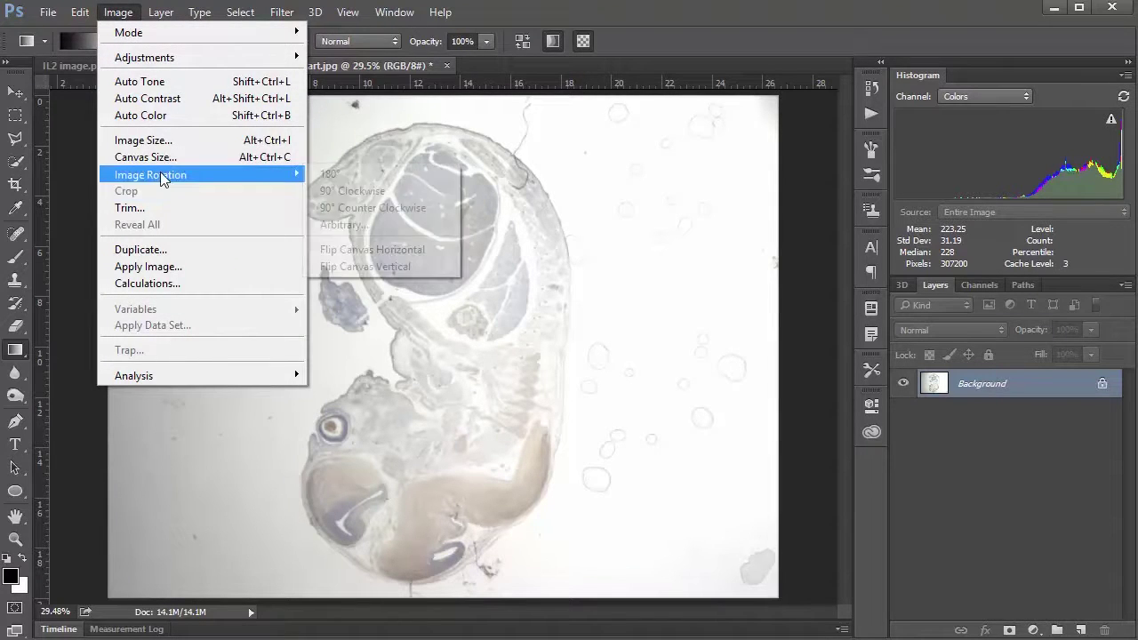
click(372, 175)
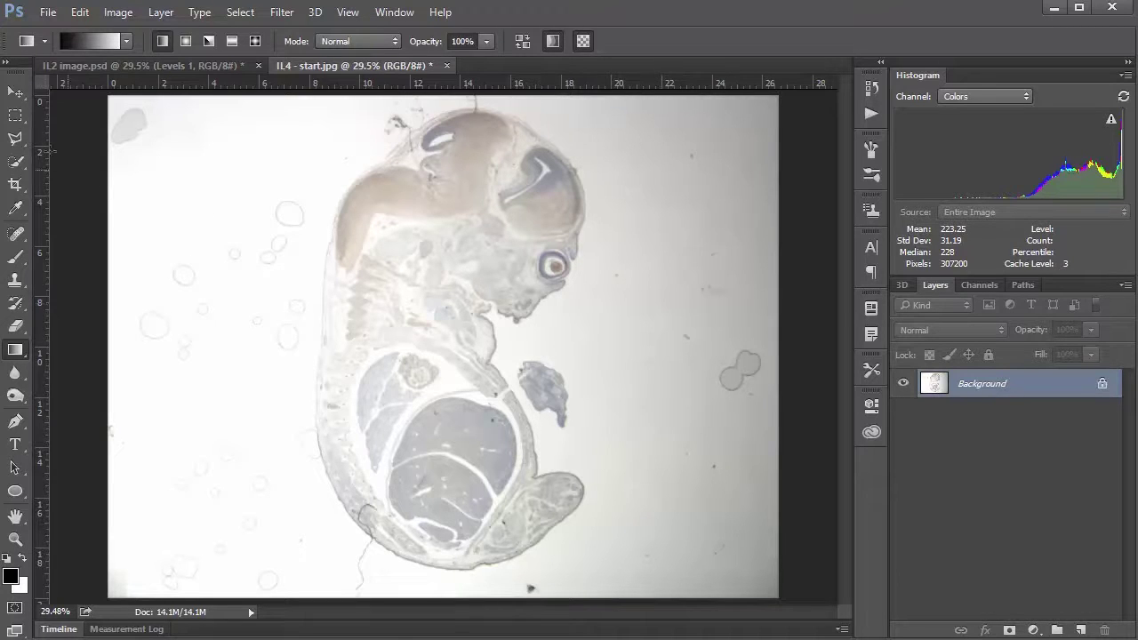
Step: Switch to the Polygonal Lasso tool from the lasso tool group
click(16, 141)
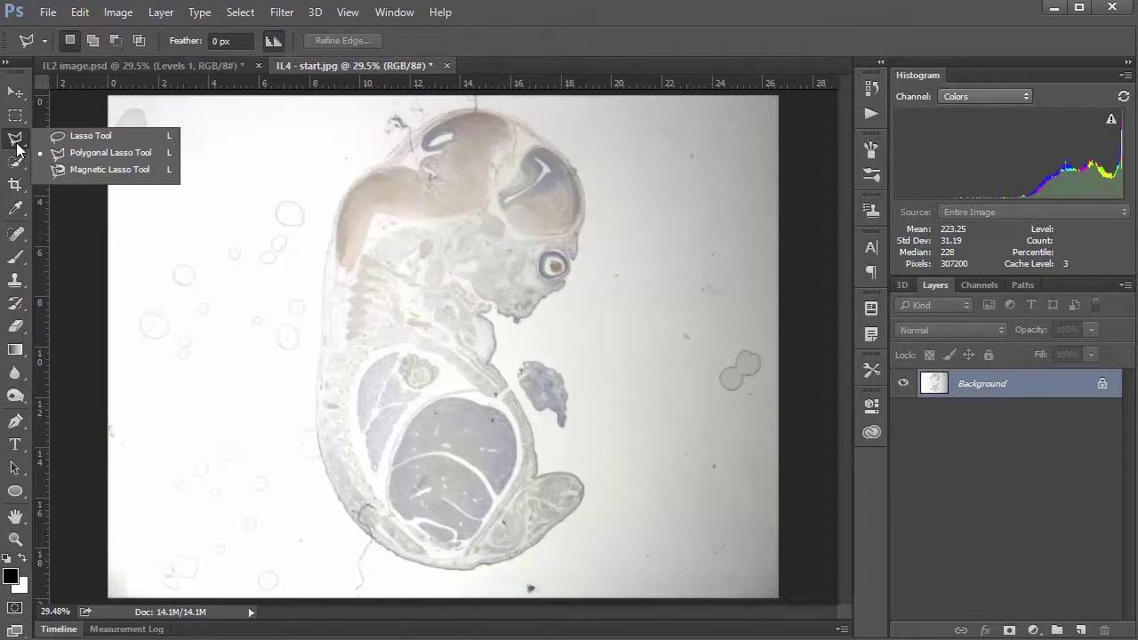
click(58, 136)
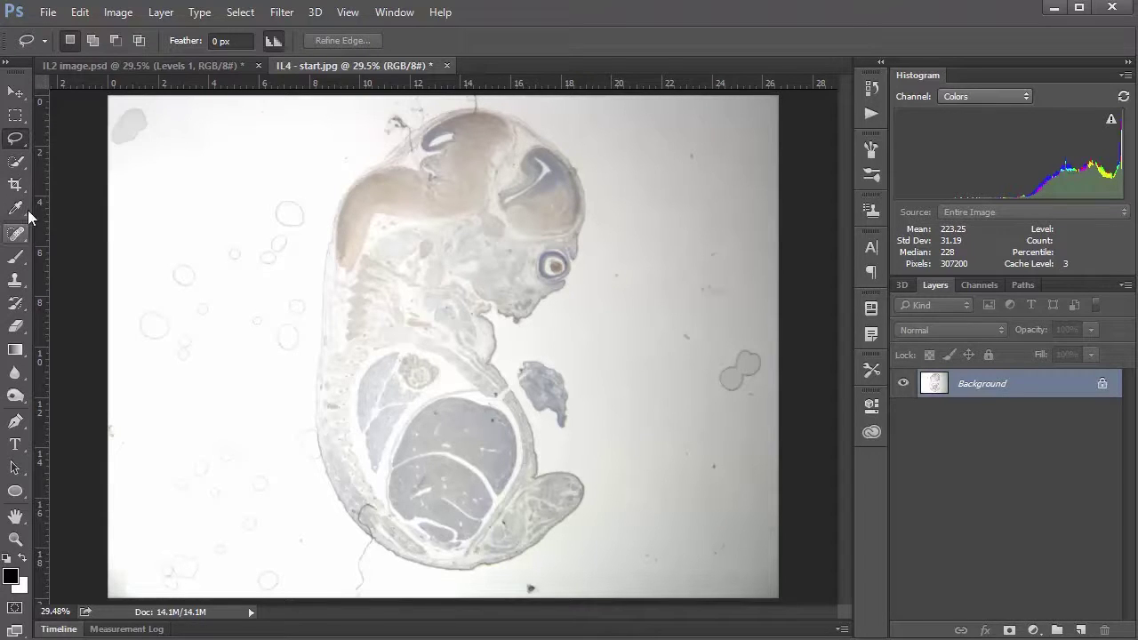
right_click(17, 141)
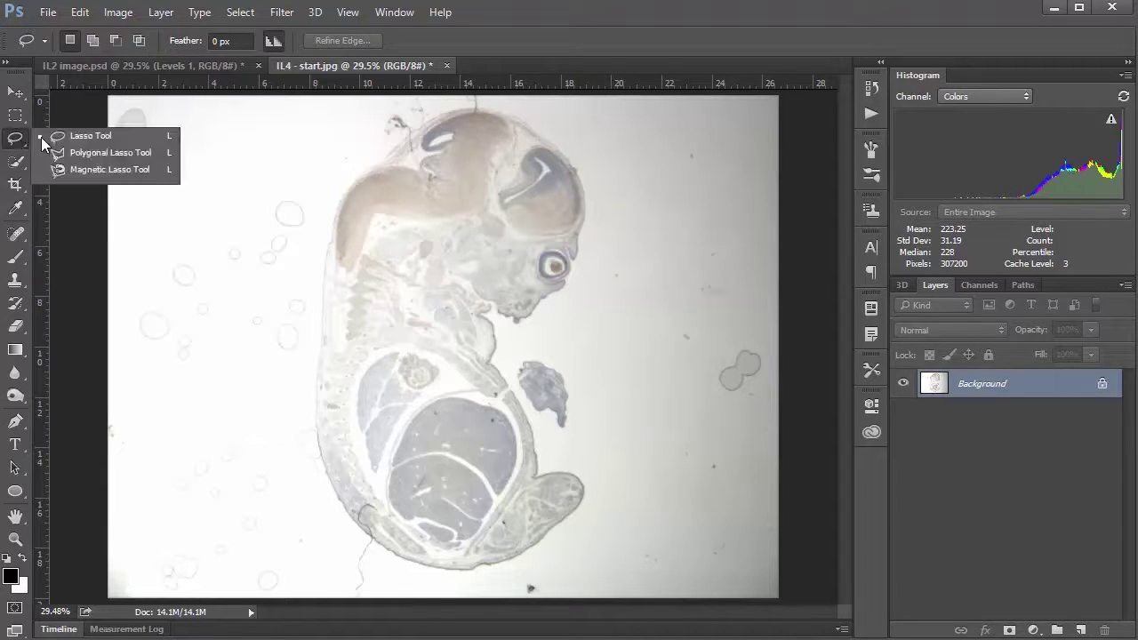
click(108, 153)
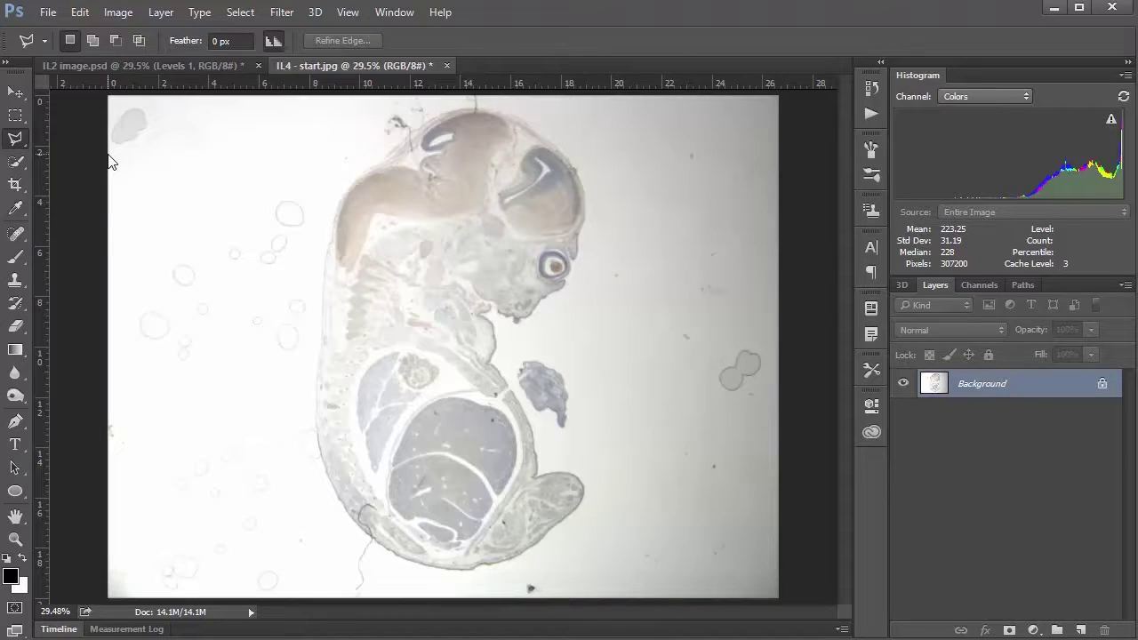
key(shift+l)
key(shift+l)
key(shift+l)
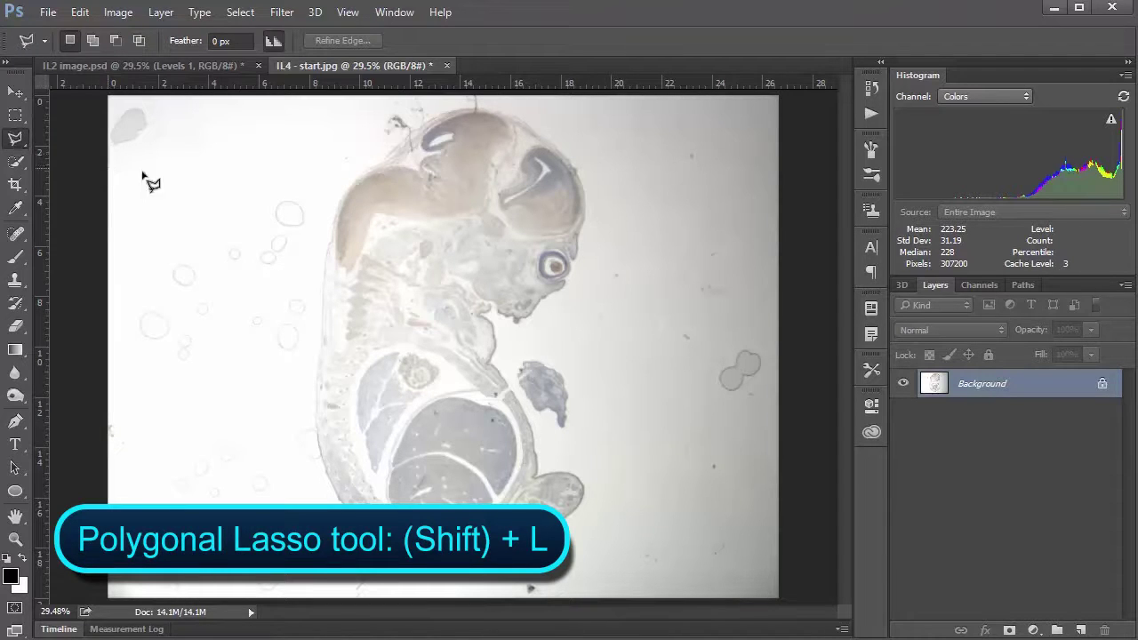
Step: Trace the outline from beside the head down the embryo's back, along the bottom and around the foot
click(330, 207)
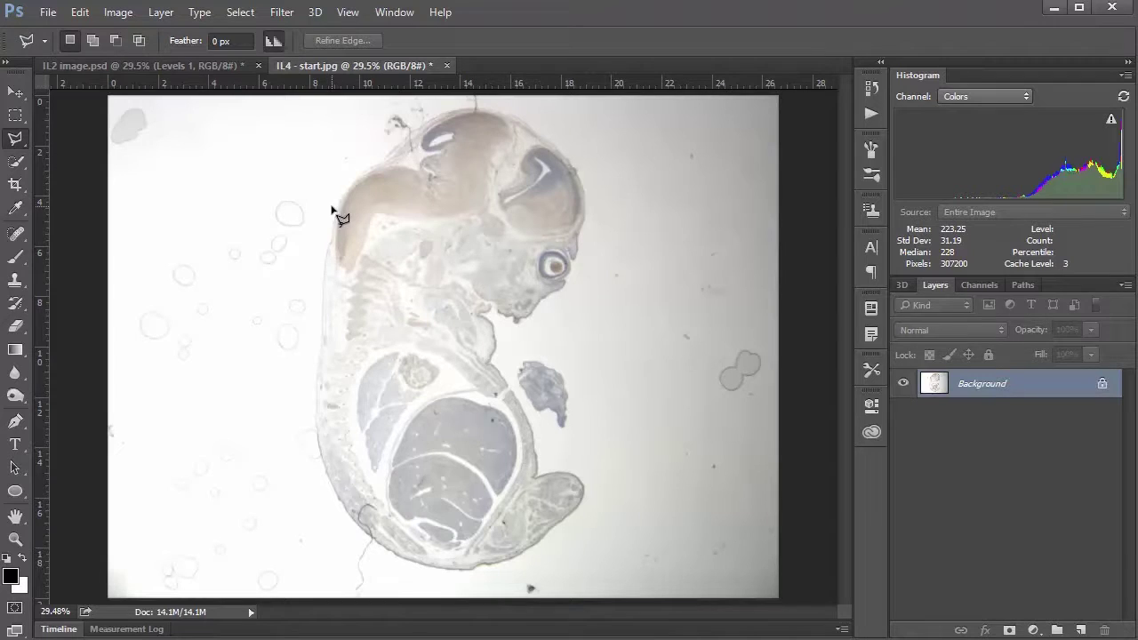
click(315, 281)
click(309, 415)
click(318, 467)
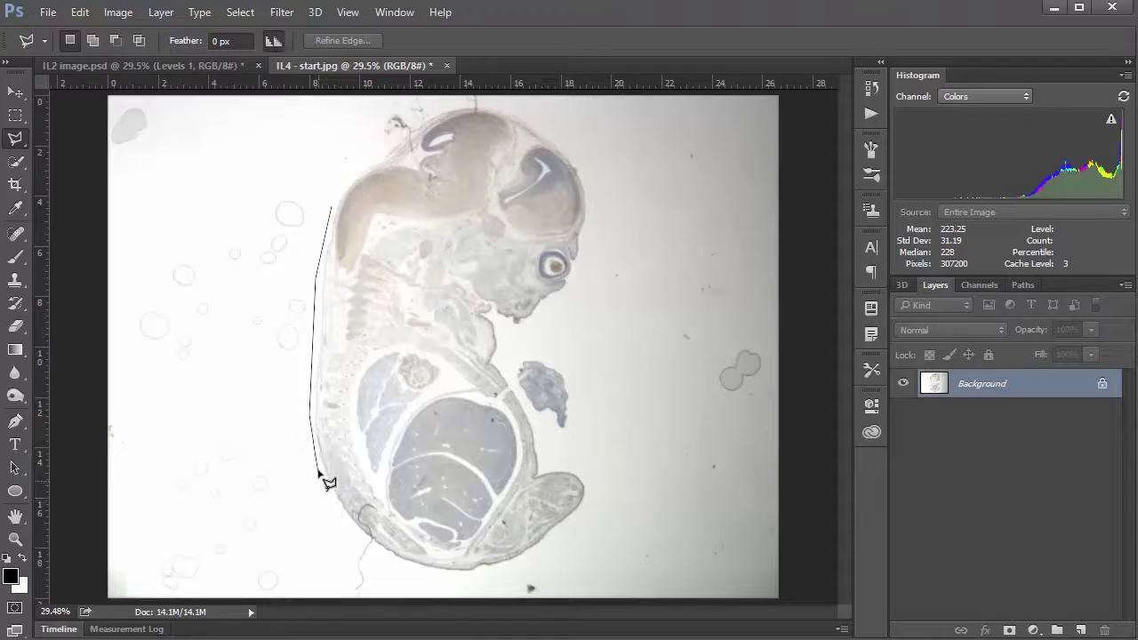
click(349, 530)
click(434, 575)
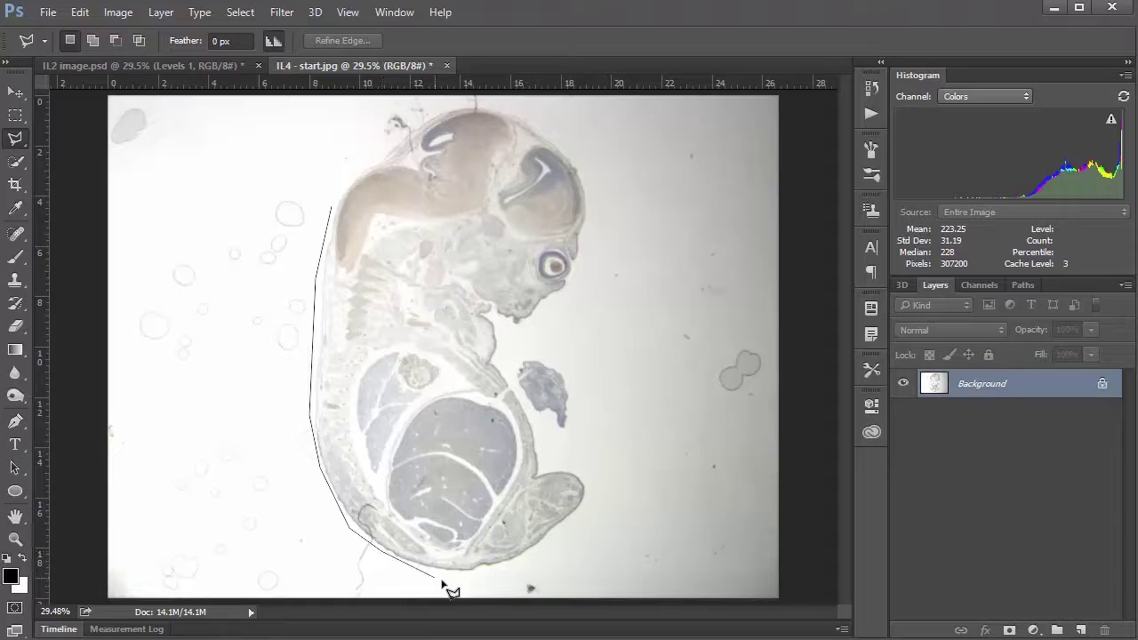
click(491, 576)
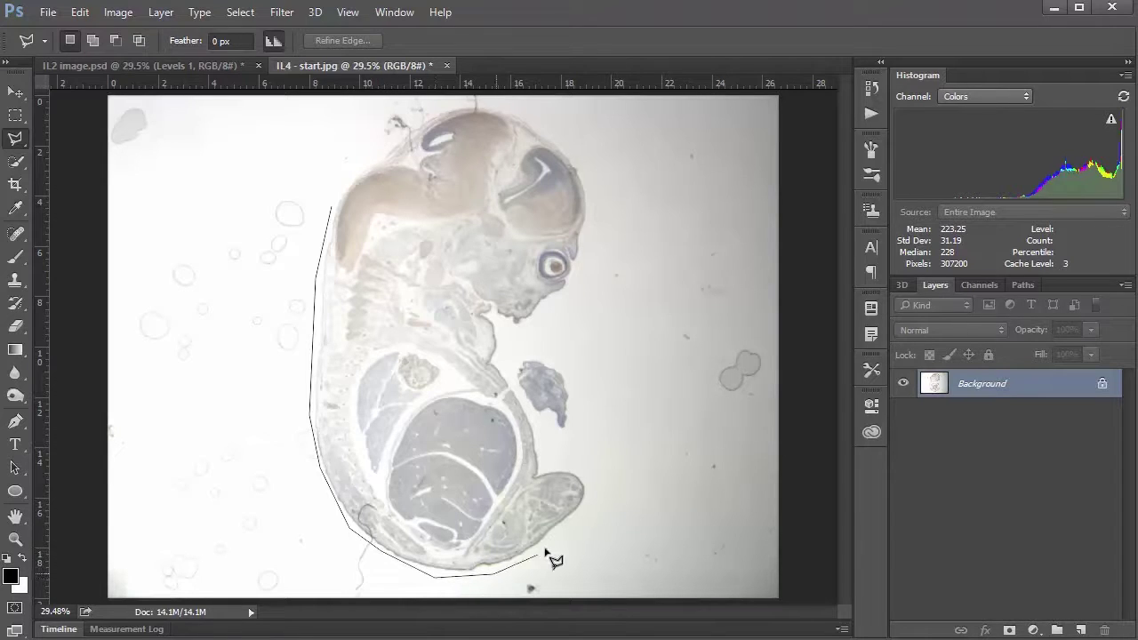
click(590, 508)
click(590, 479)
click(547, 455)
click(547, 435)
Step: Outline the detached organ and the head, close the selection, and add a layer mask
click(573, 433)
click(576, 405)
click(563, 364)
click(533, 352)
click(525, 328)
click(584, 281)
click(592, 227)
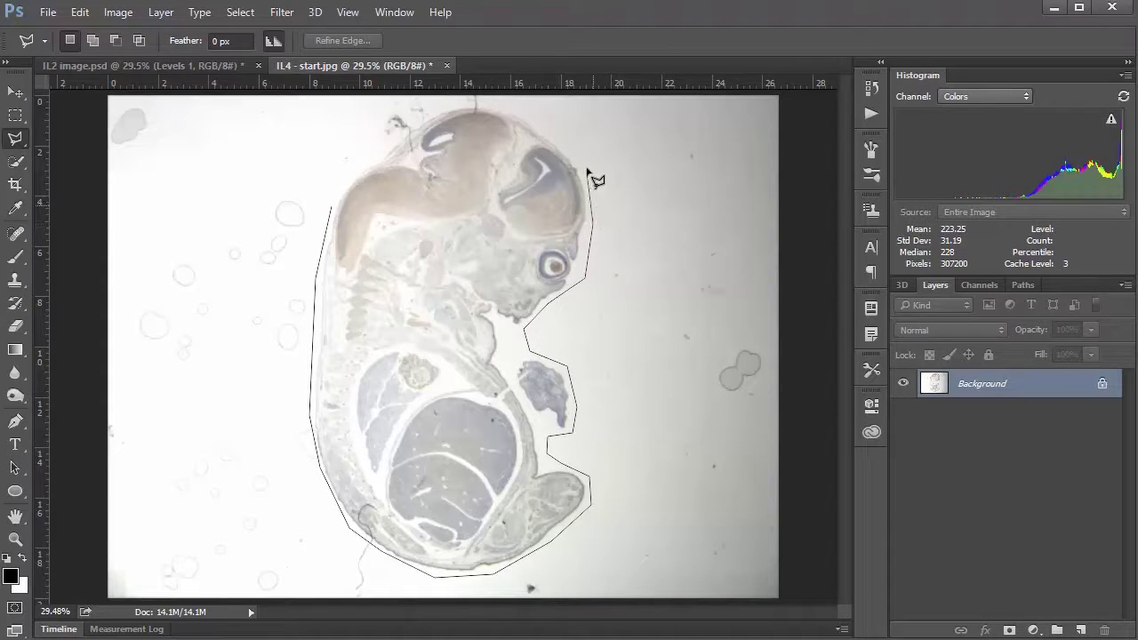
click(587, 168)
click(563, 143)
click(513, 108)
click(445, 106)
click(330, 206)
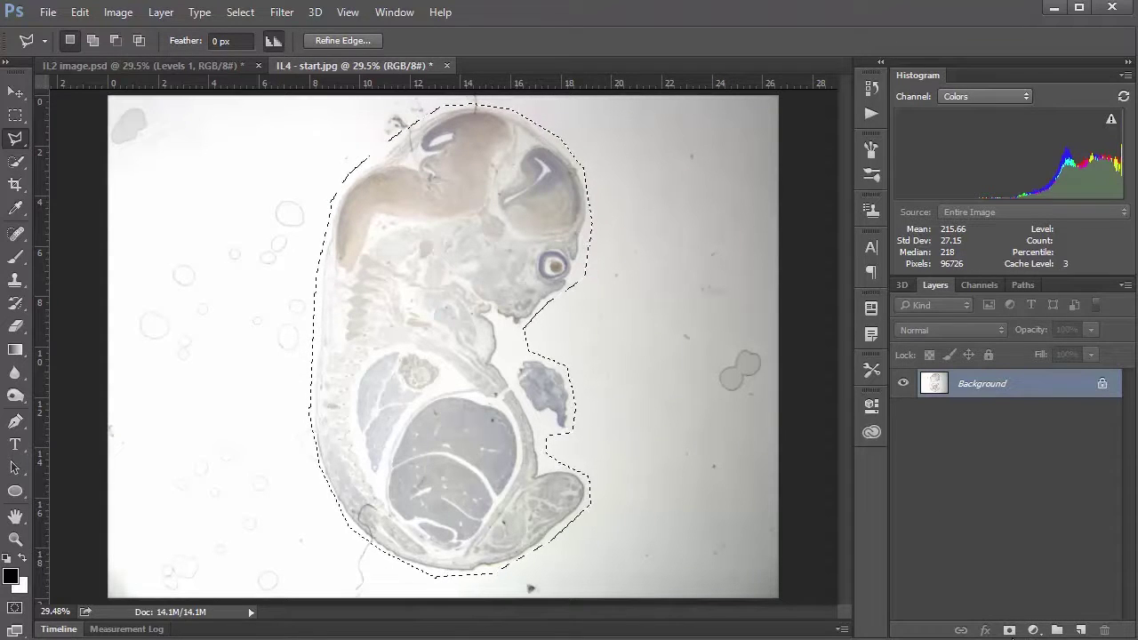
click(1009, 630)
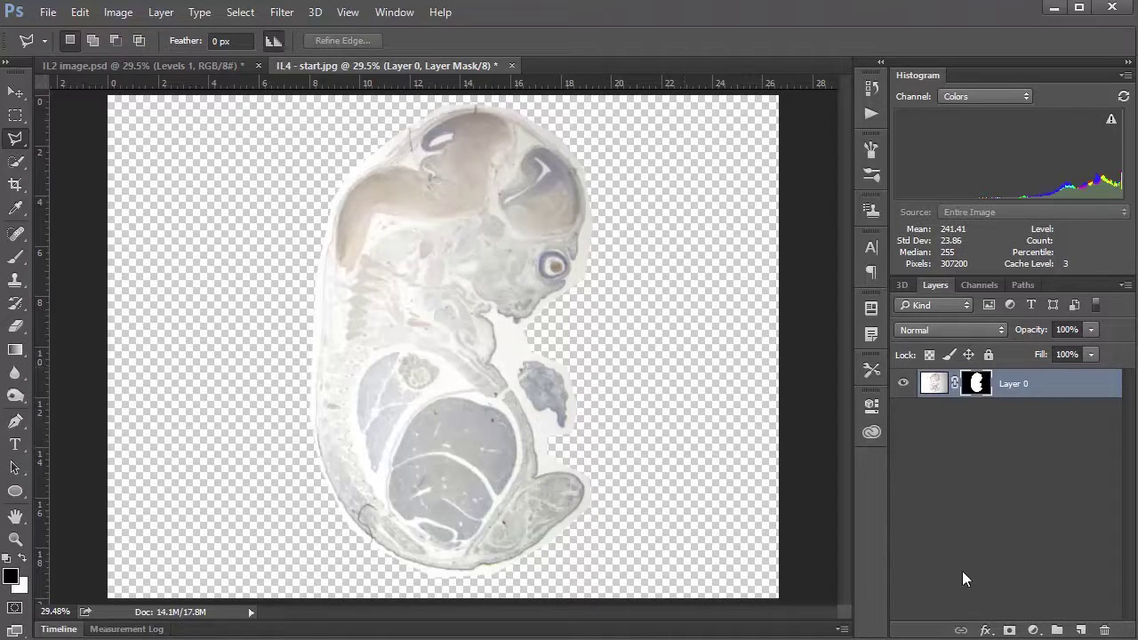
Step: Create Layer 1 beneath Layer 0 and fill it with white
click(1080, 630)
drag(938, 380, 935, 435)
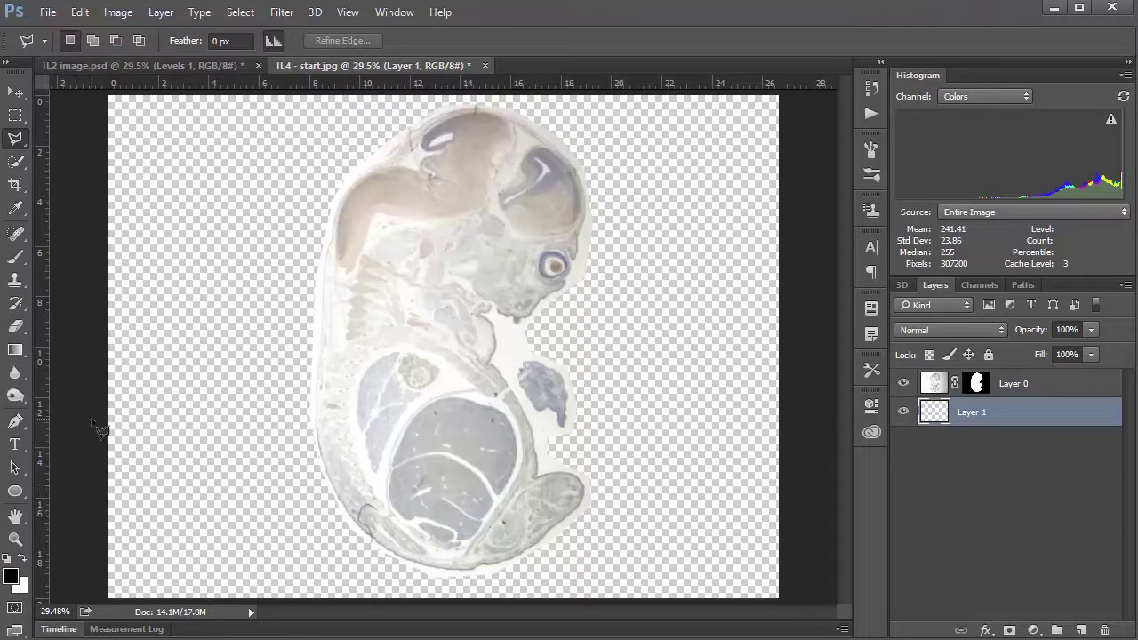
key(ctrl+BackSpace)
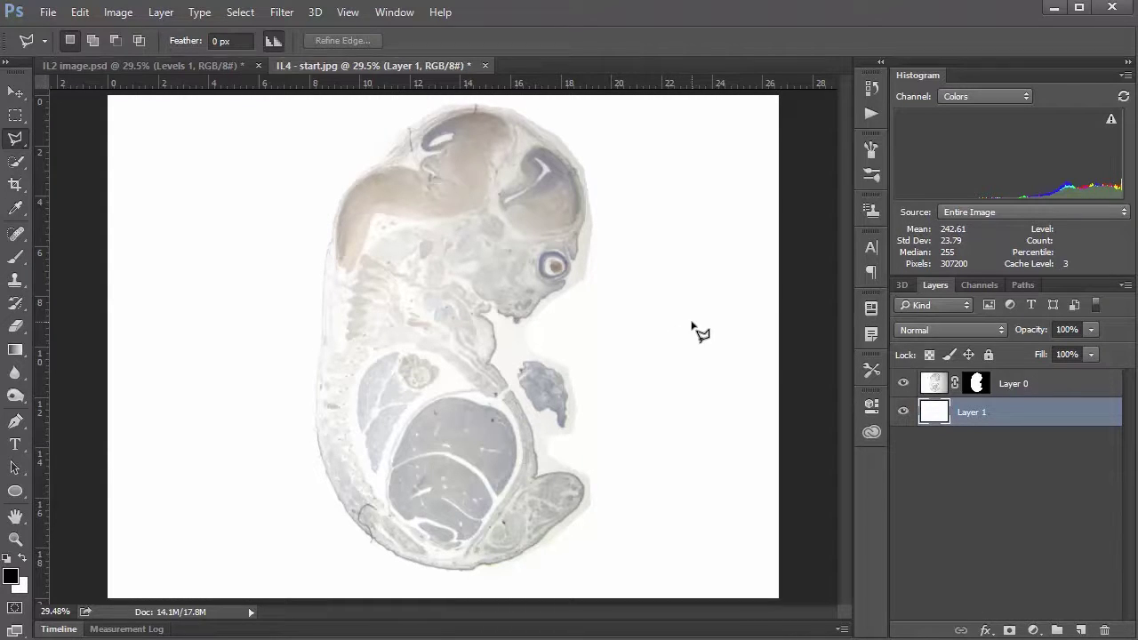
Step: Add an Exposure adjustment layer above Layer 0 and test its exposure slider
click(934, 391)
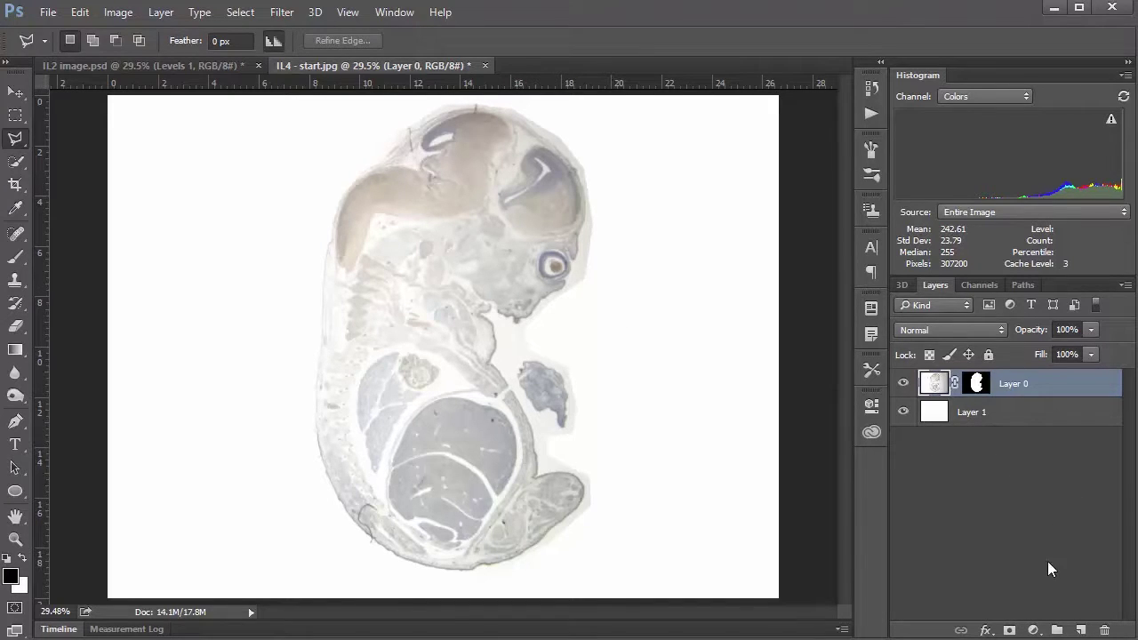
click(1033, 631)
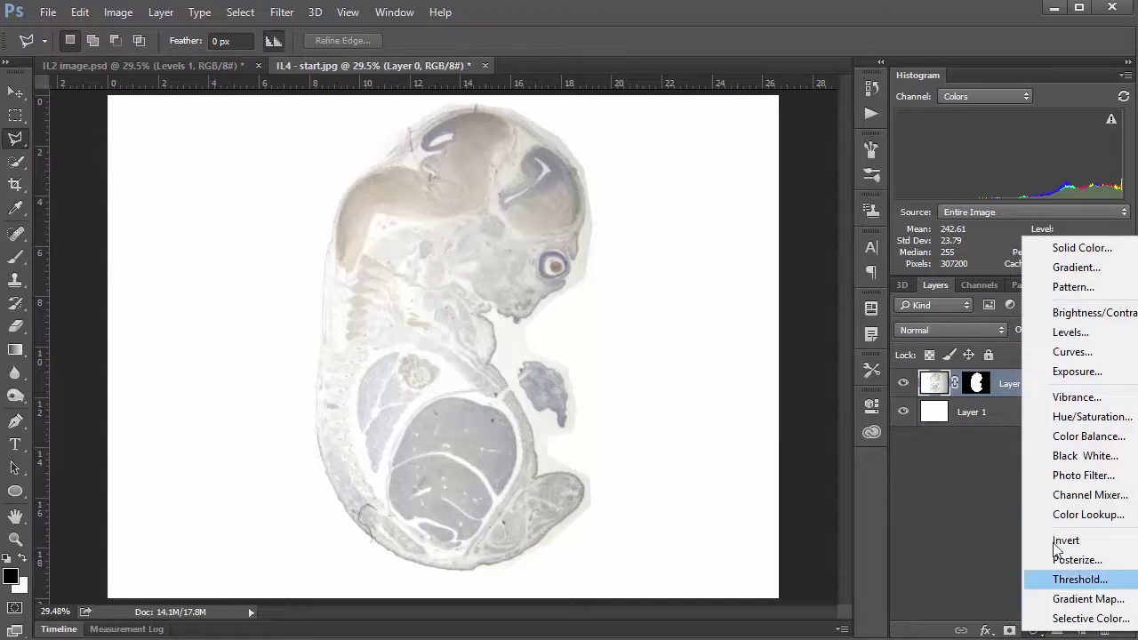
click(1068, 374)
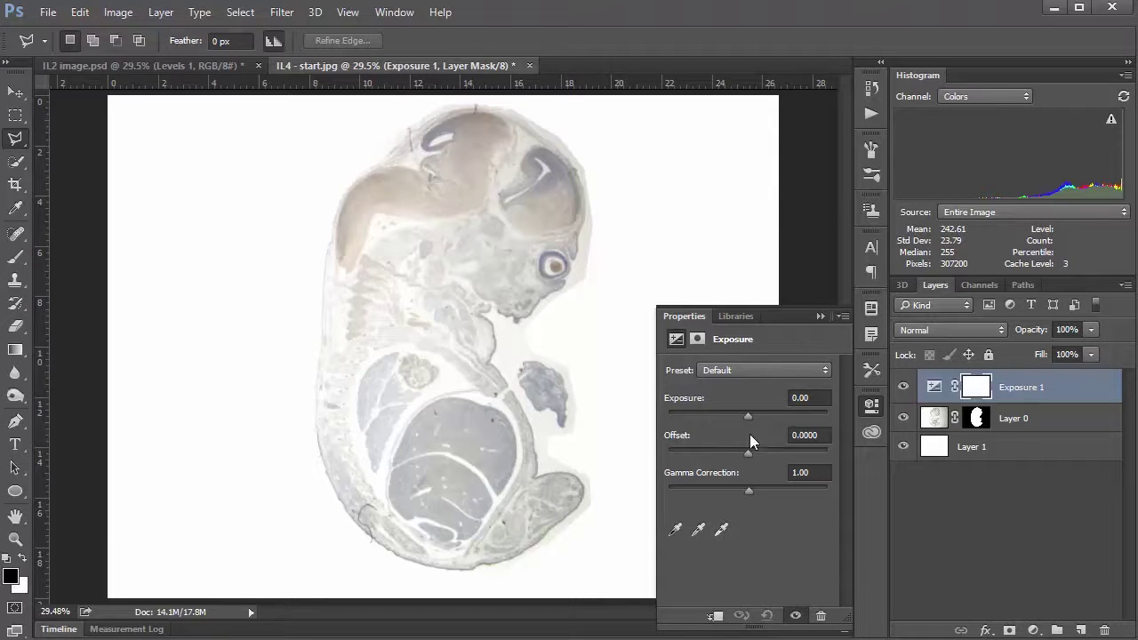
mouse_move(749, 410)
mouse_down()
mouse_move(765, 410)
mouse_move(718, 415)
mouse_move(755, 416)
mouse_up()
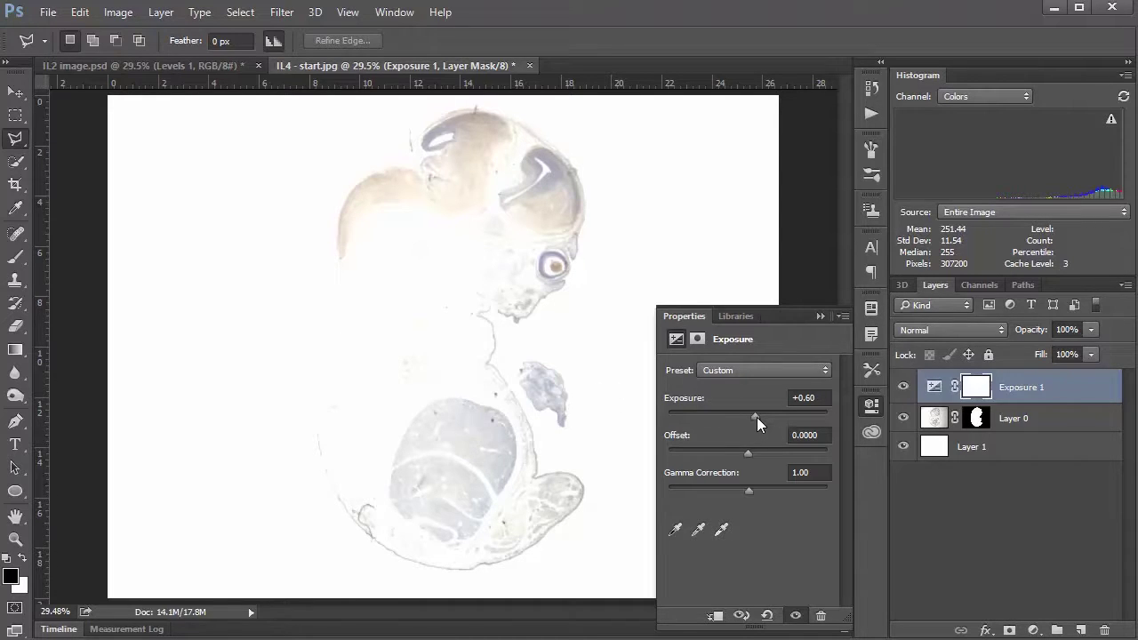
Step: Set the exposure to +0.45 and collapse the Properties panel
click(818, 397)
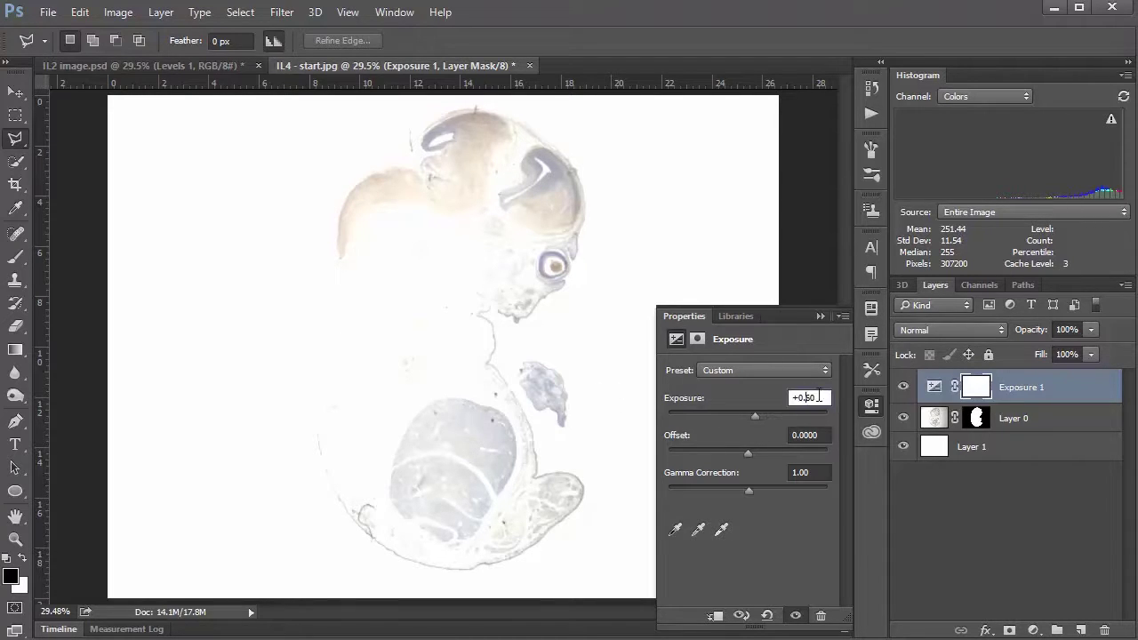
double_click(819, 398)
text(+0.45)
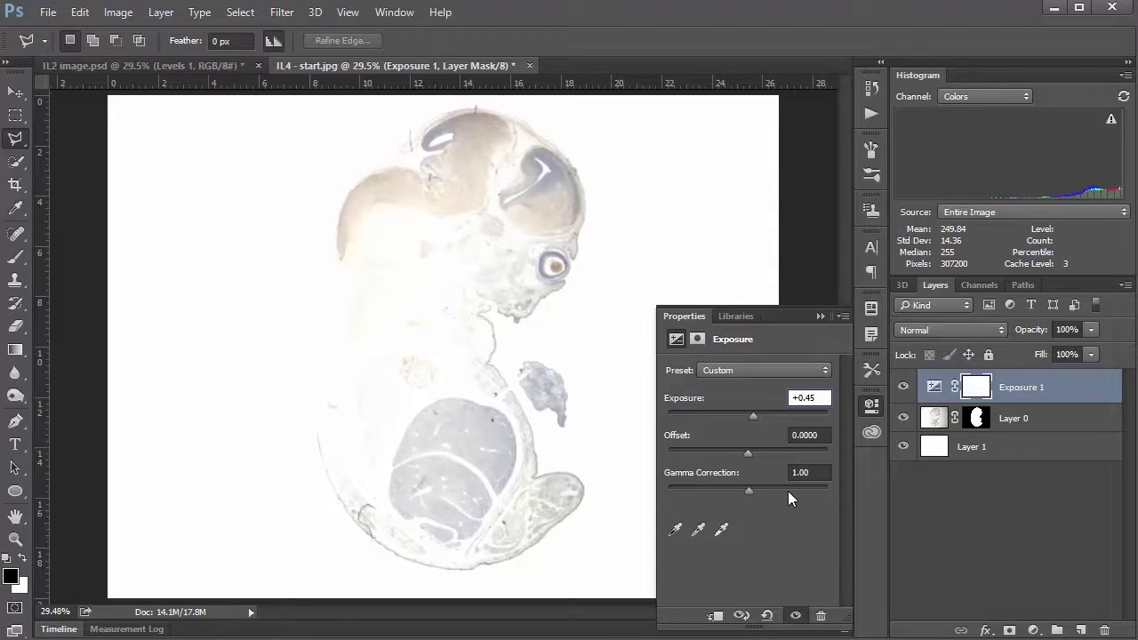
key(Return)
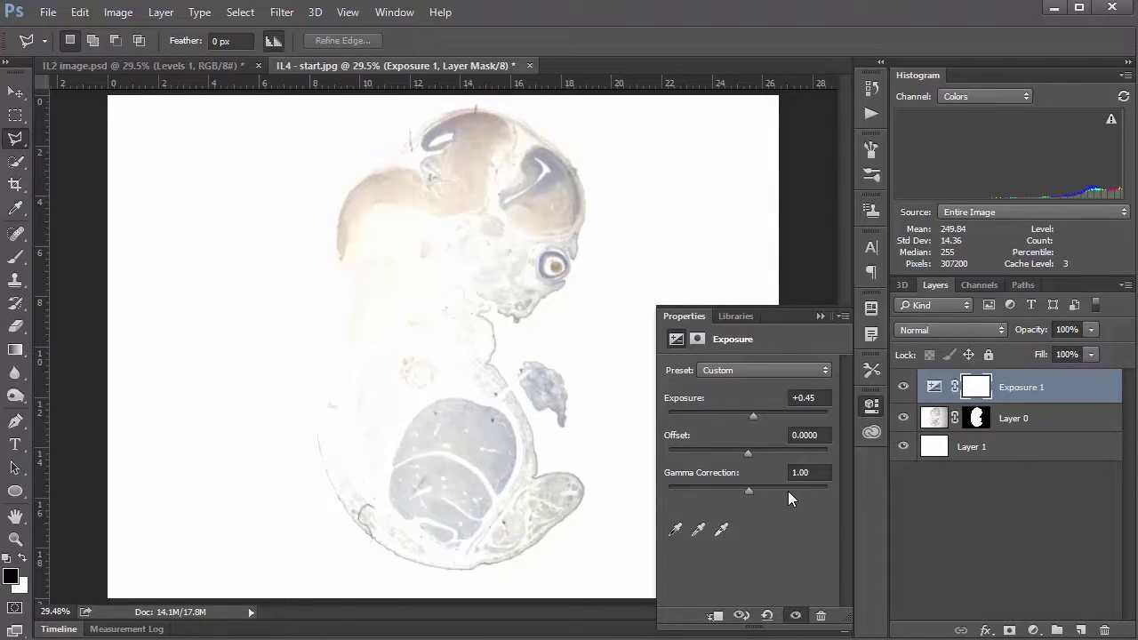
click(873, 406)
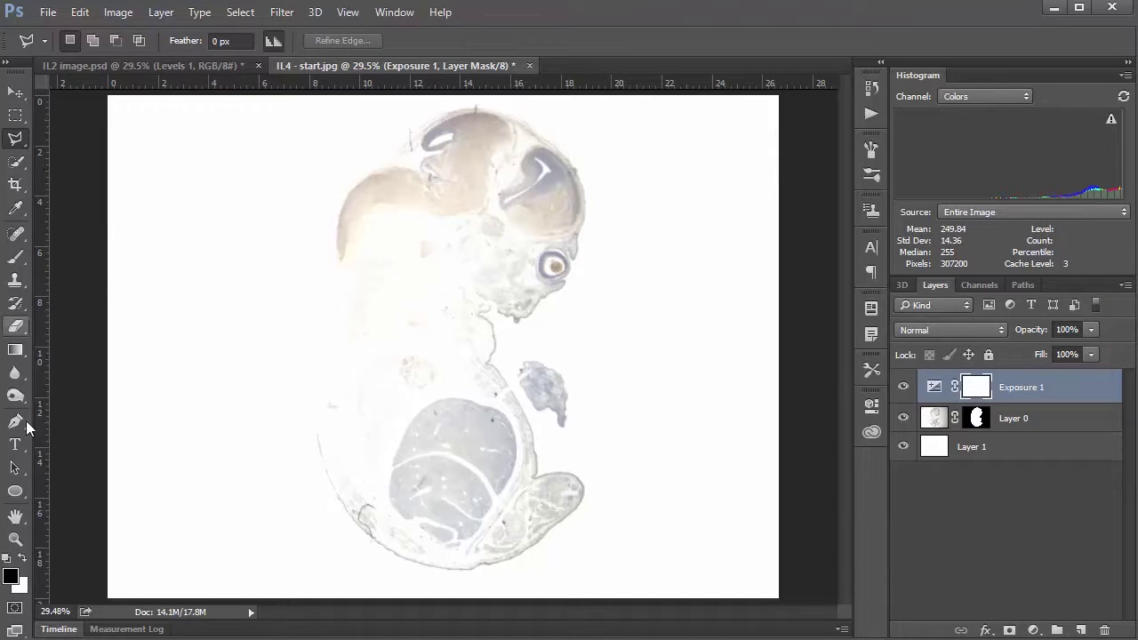
Step: Choose the Gradient tool from the fill tools group, after briefly trying the Paint Bucket
click(16, 352)
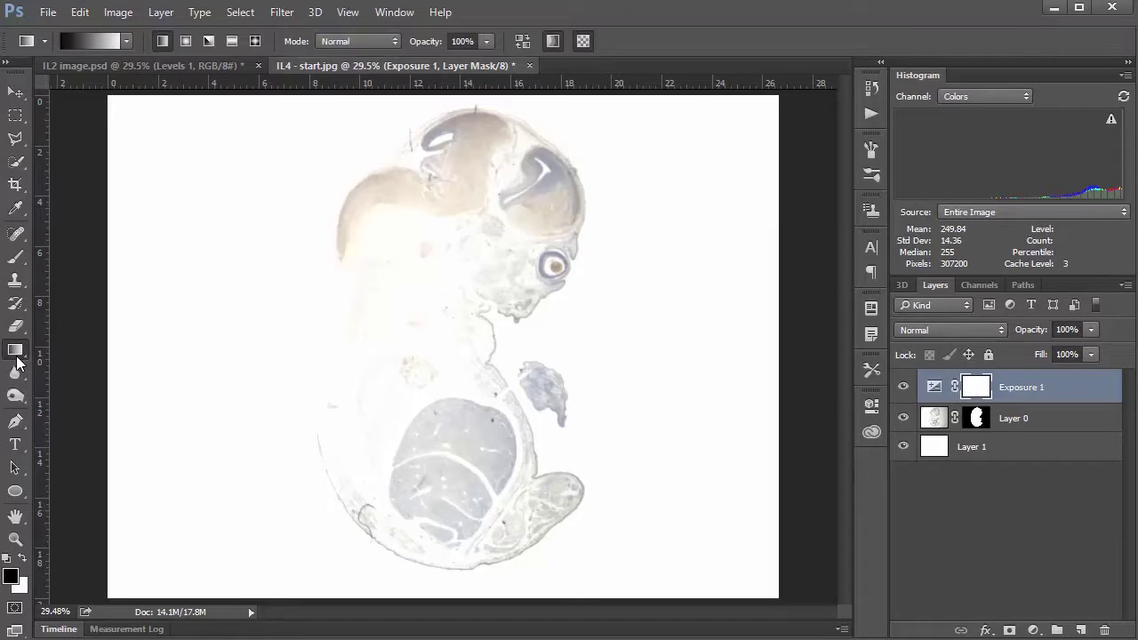
right_click(17, 358)
click(82, 365)
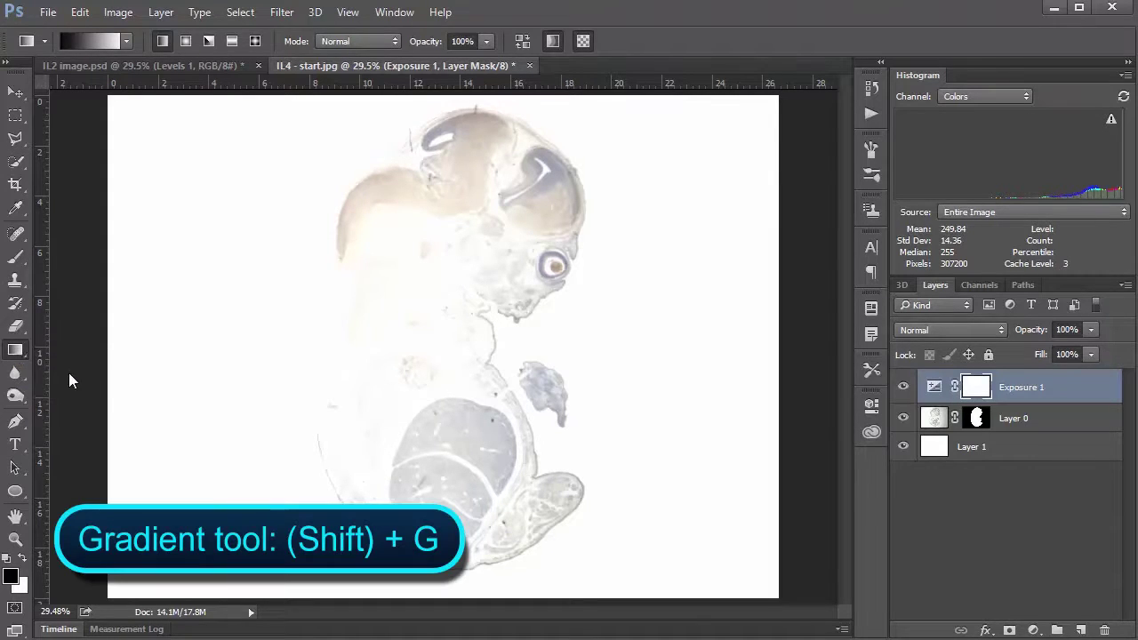
right_click(20, 348)
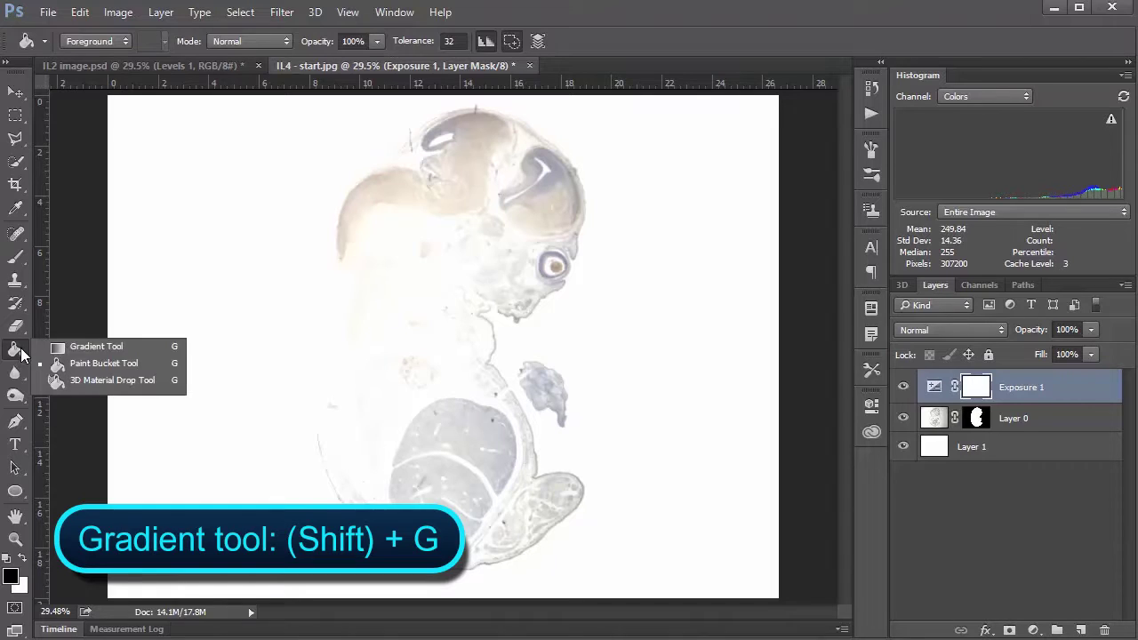
click(88, 348)
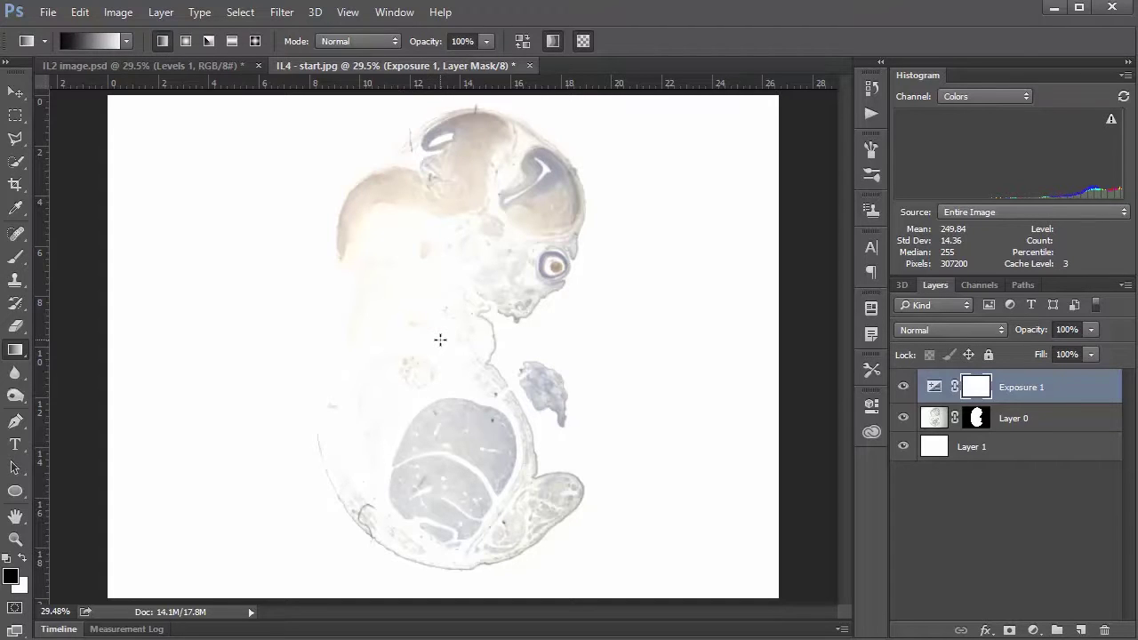
Step: Draw a horizontal black-to-white gradient on the Exposure 1 mask, running rightward from the embryo's middle
drag(439, 339, 530, 339)
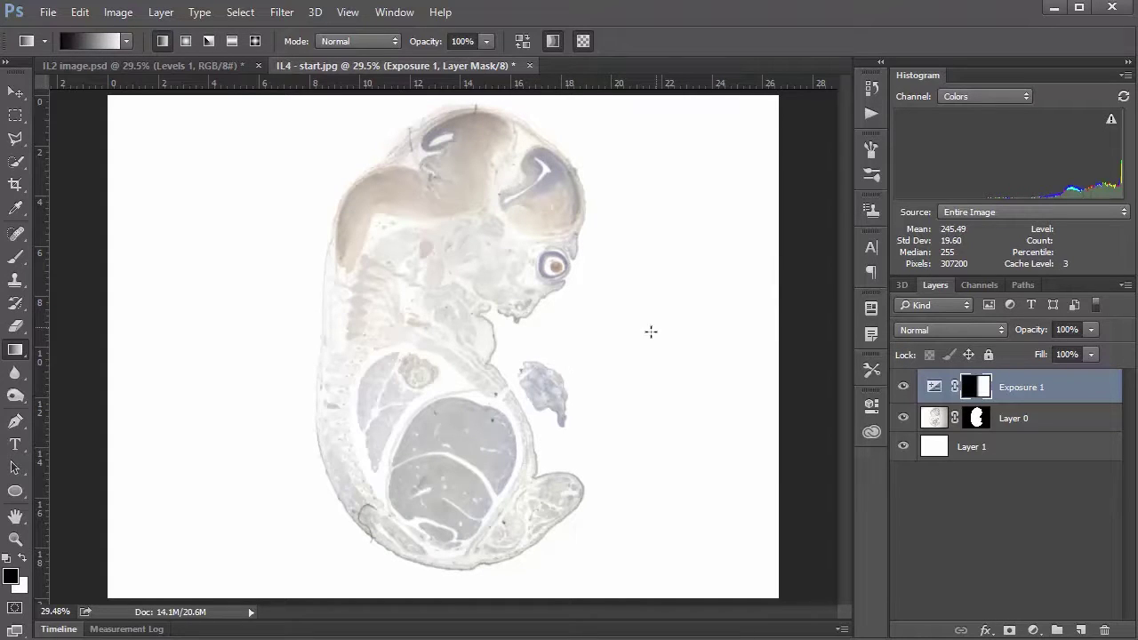
drag(434, 336, 670, 345)
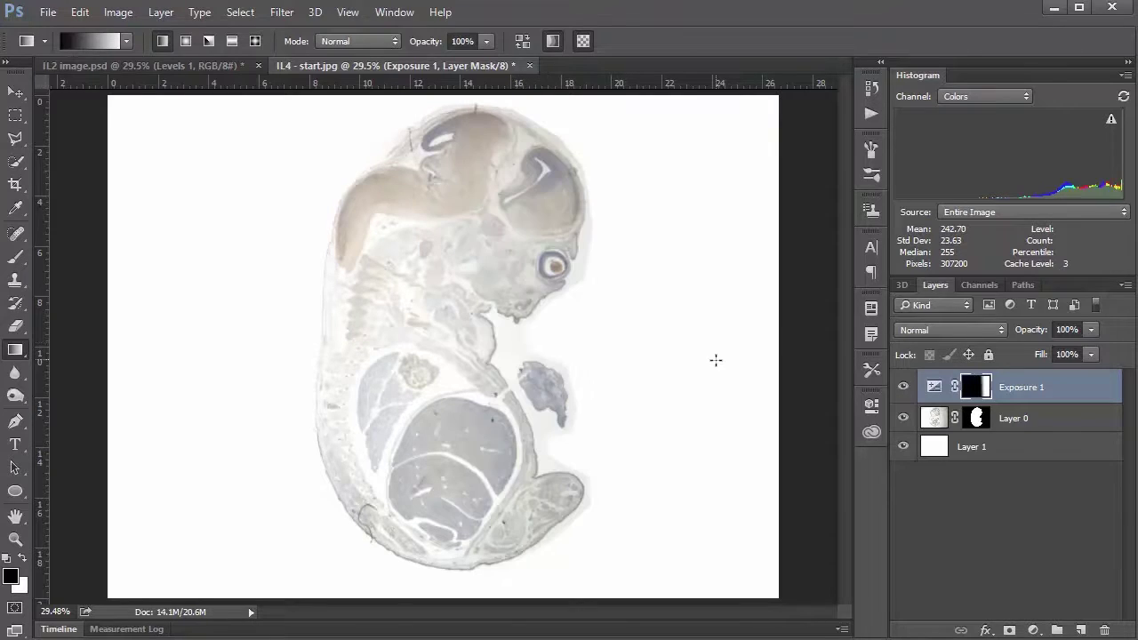
drag(343, 327, 252, 332)
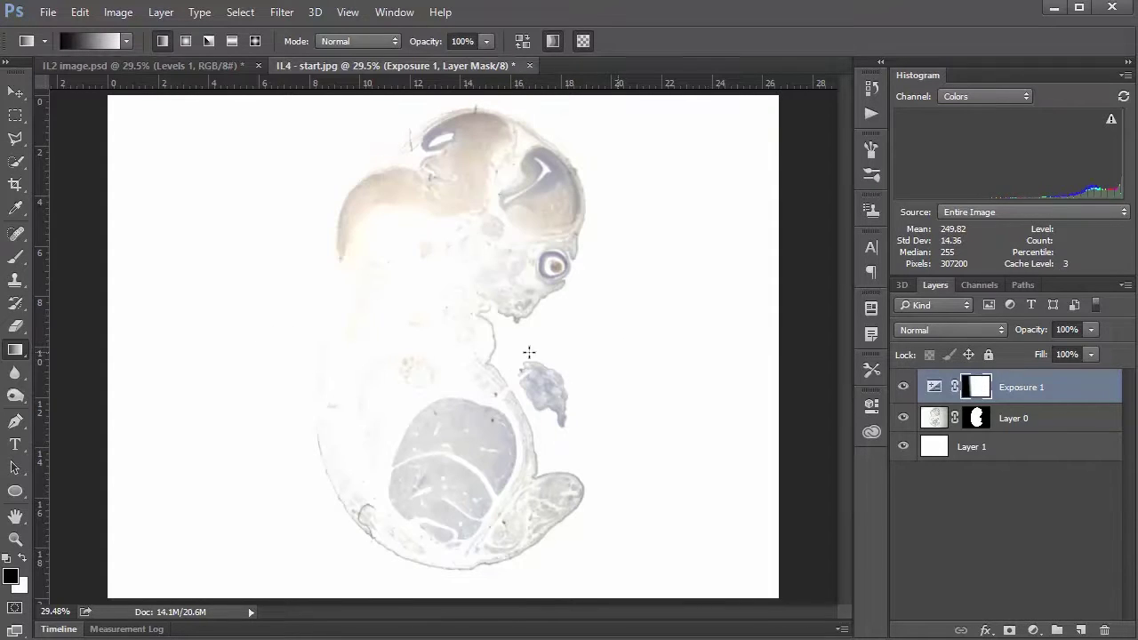
drag(434, 336, 515, 339)
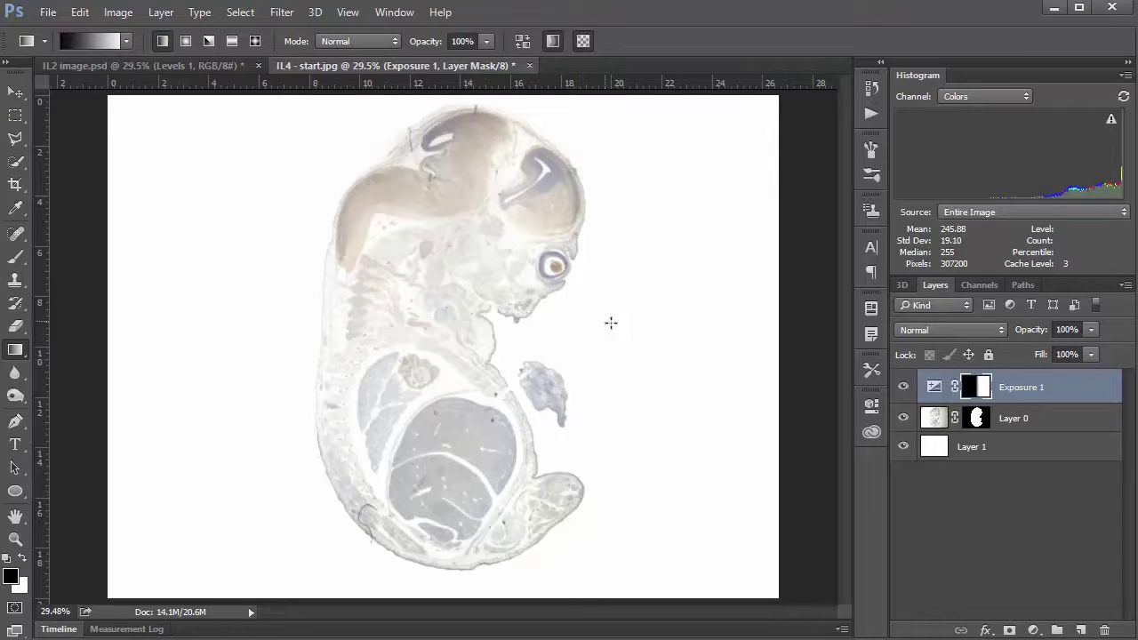
alt+click(983, 389)
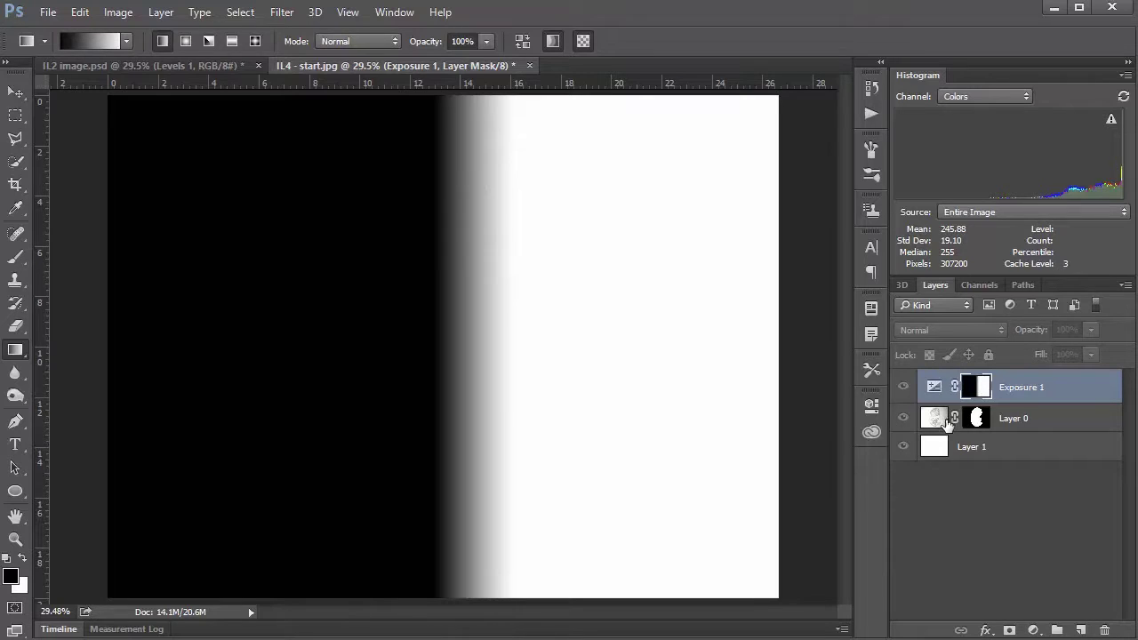
alt+click(972, 394)
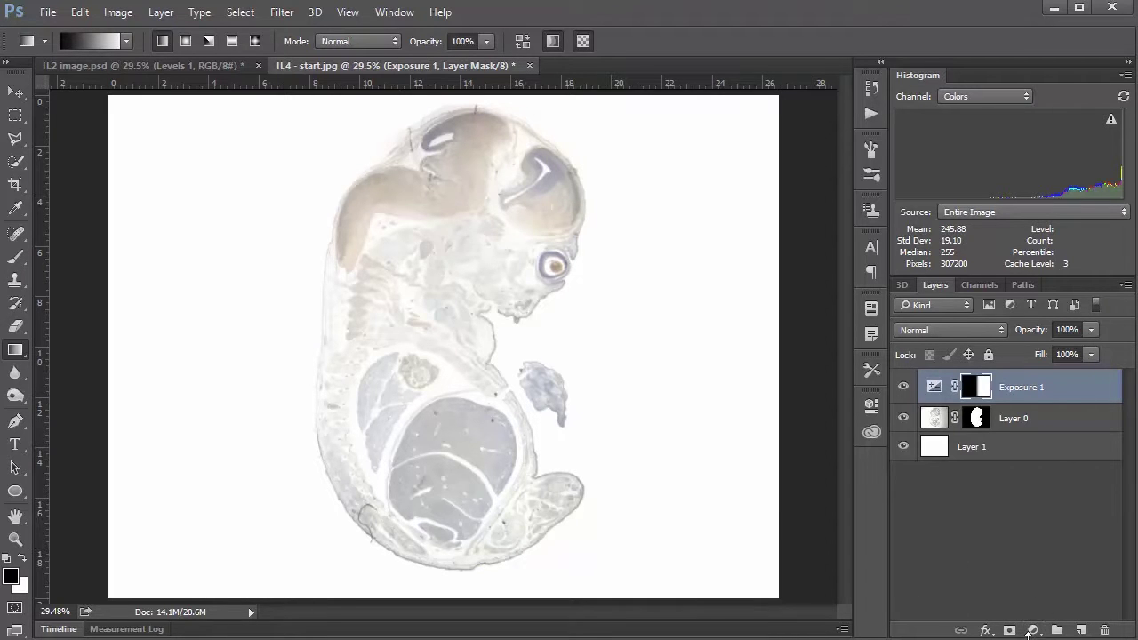
Step: Add a Levels adjustment layer with the black input raised to 108, then close Properties
click(1031, 631)
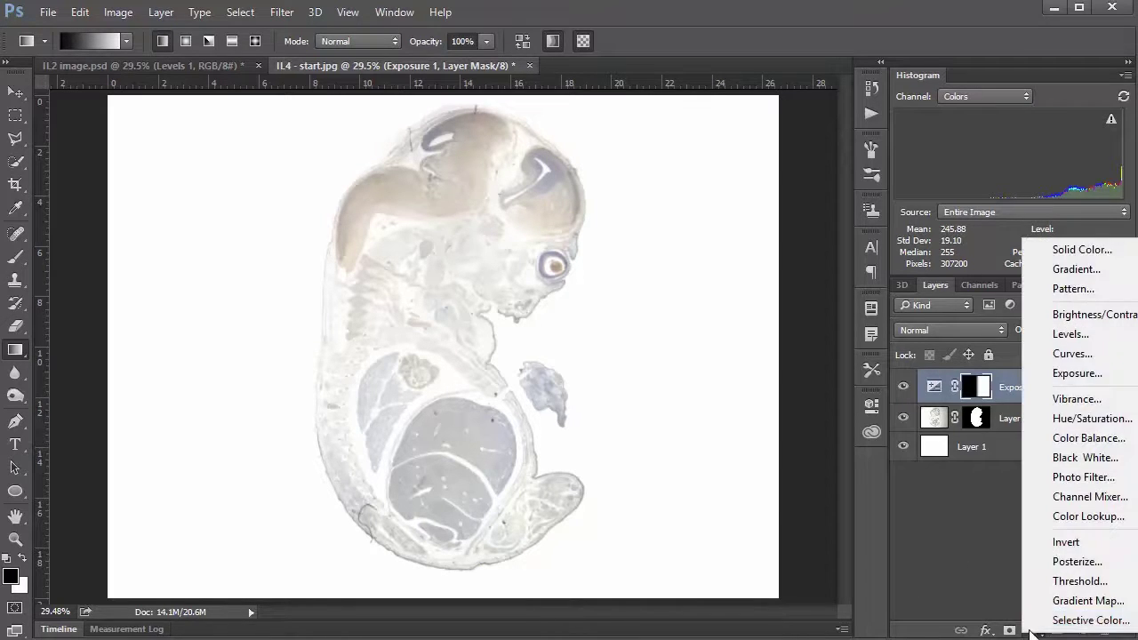
click(1066, 335)
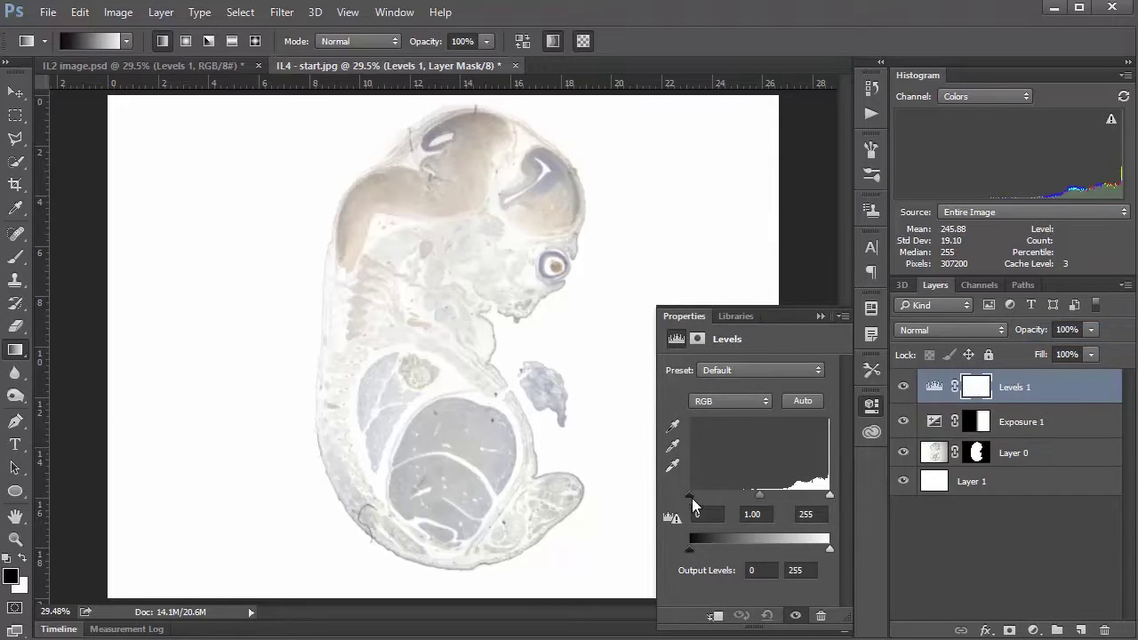
drag(690, 494, 750, 509)
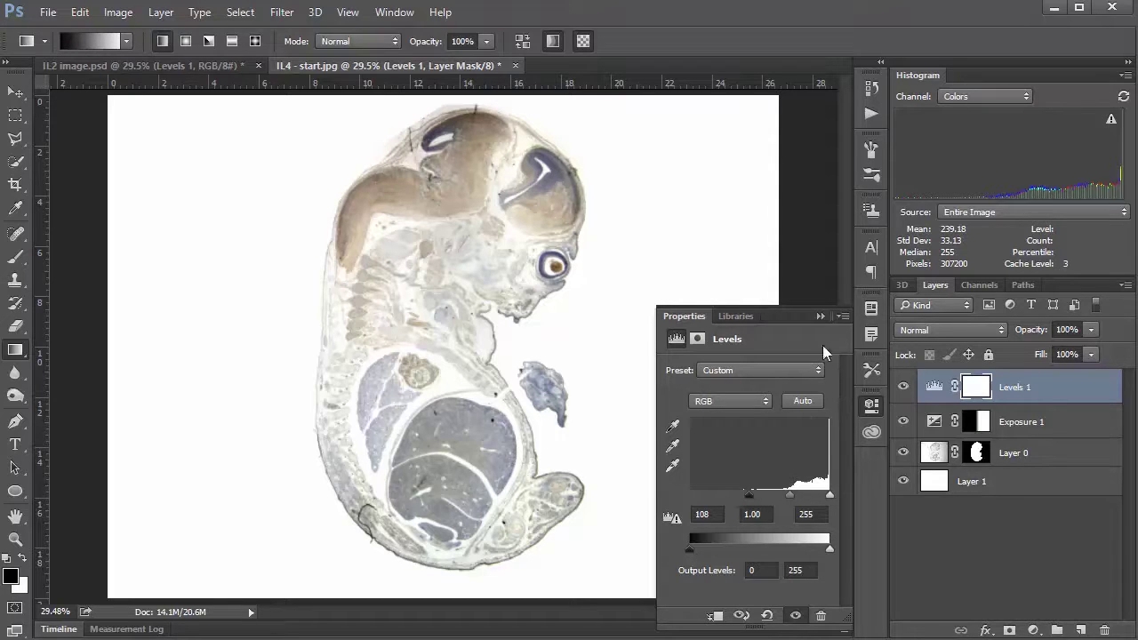
click(872, 406)
click(971, 430)
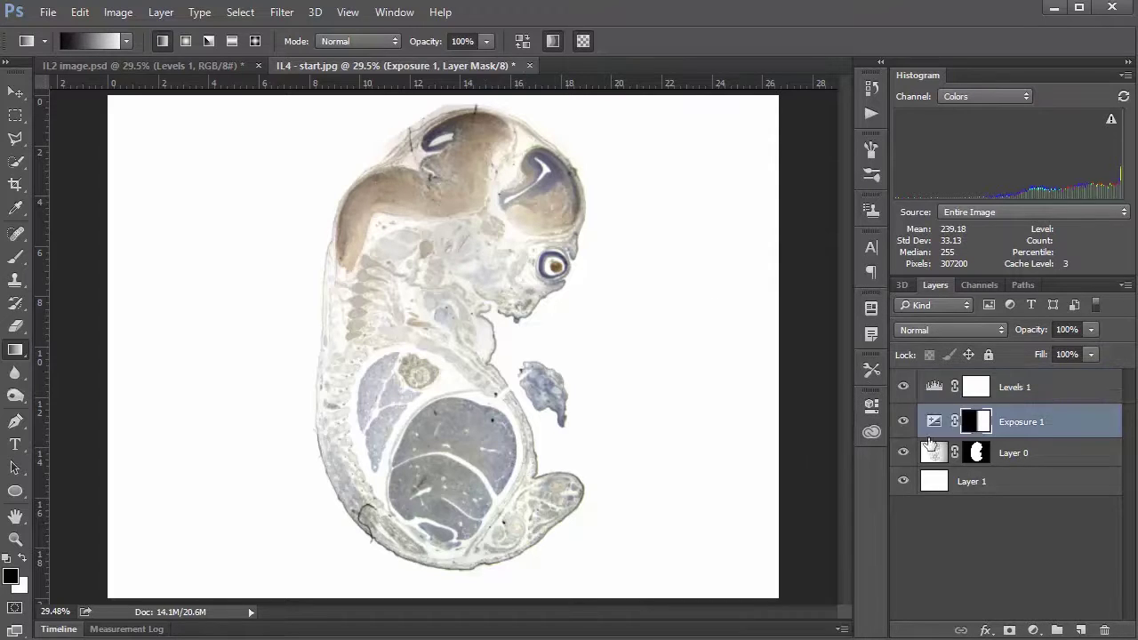
click(960, 396)
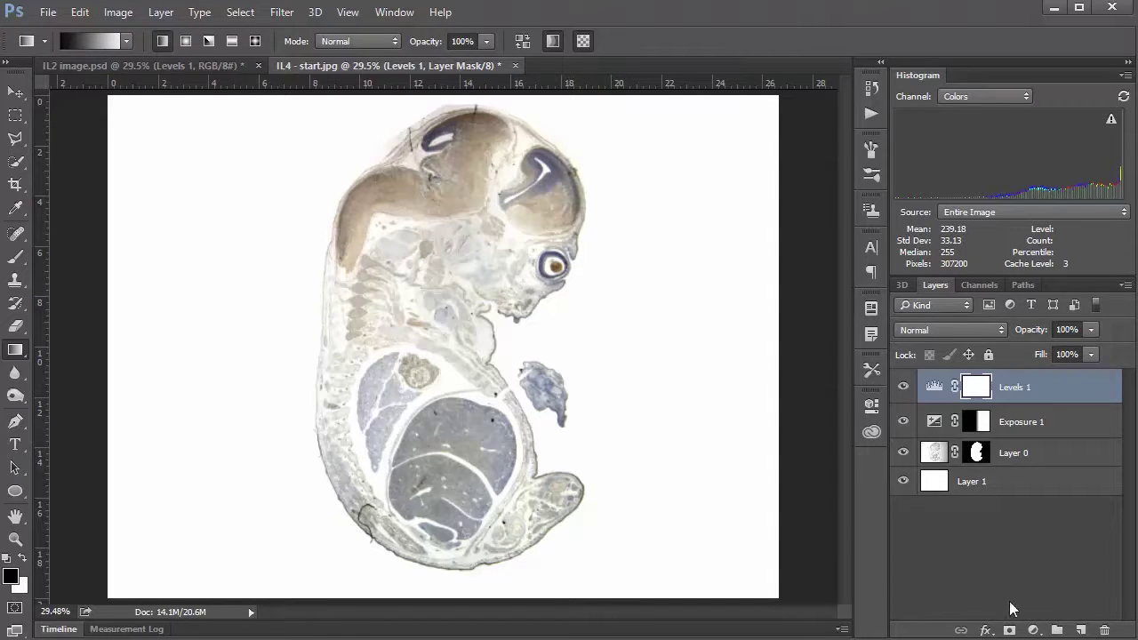
Step: Add a Brightness/Contrast adjustment layer on top with Brightness at -25 to darken the embryo section
click(1032, 629)
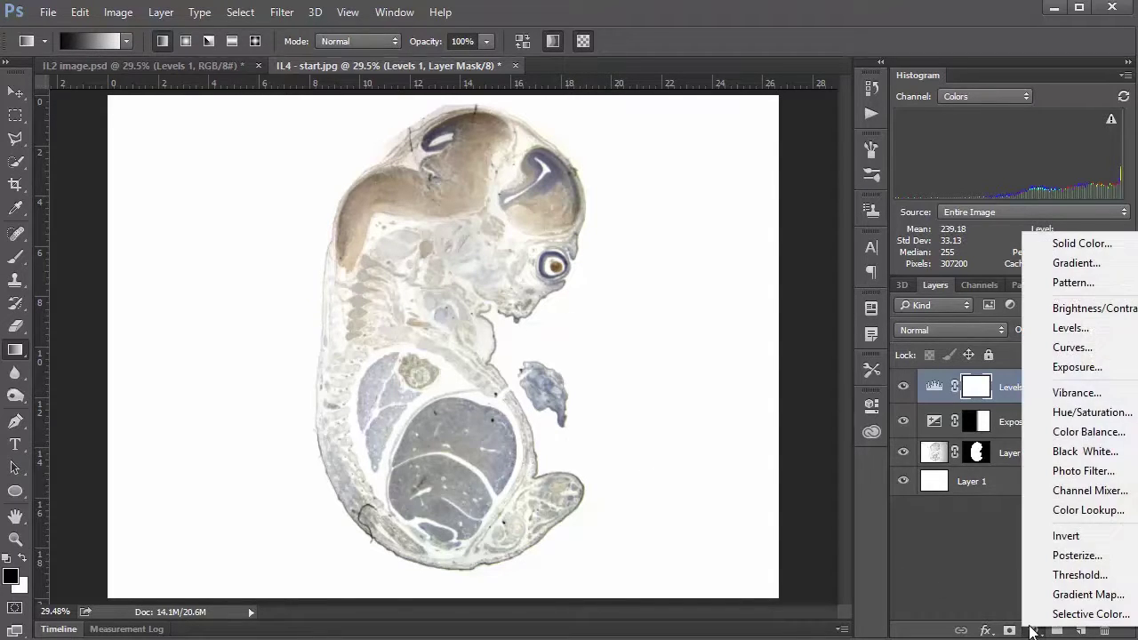
click(1058, 308)
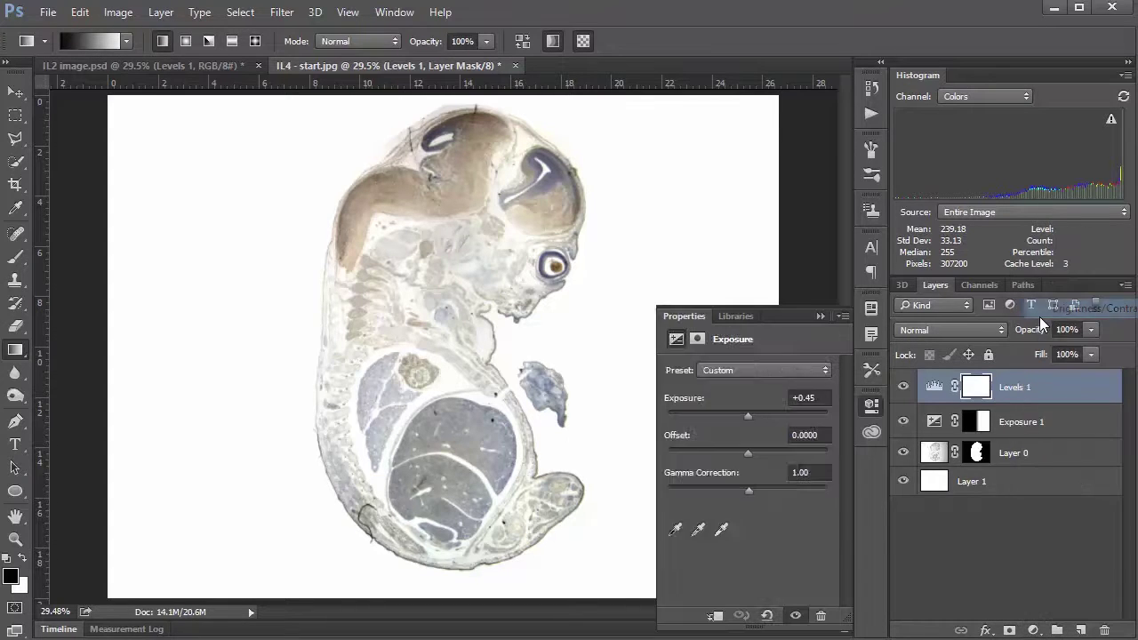
drag(749, 418, 740, 417)
drag(731, 417, 735, 417)
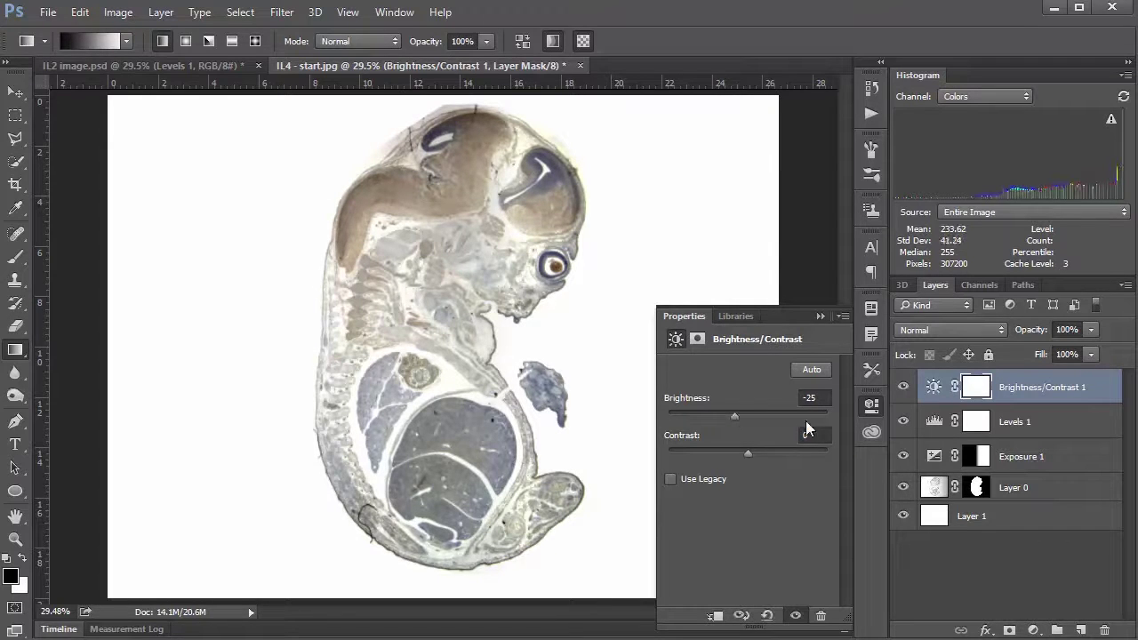
click(872, 370)
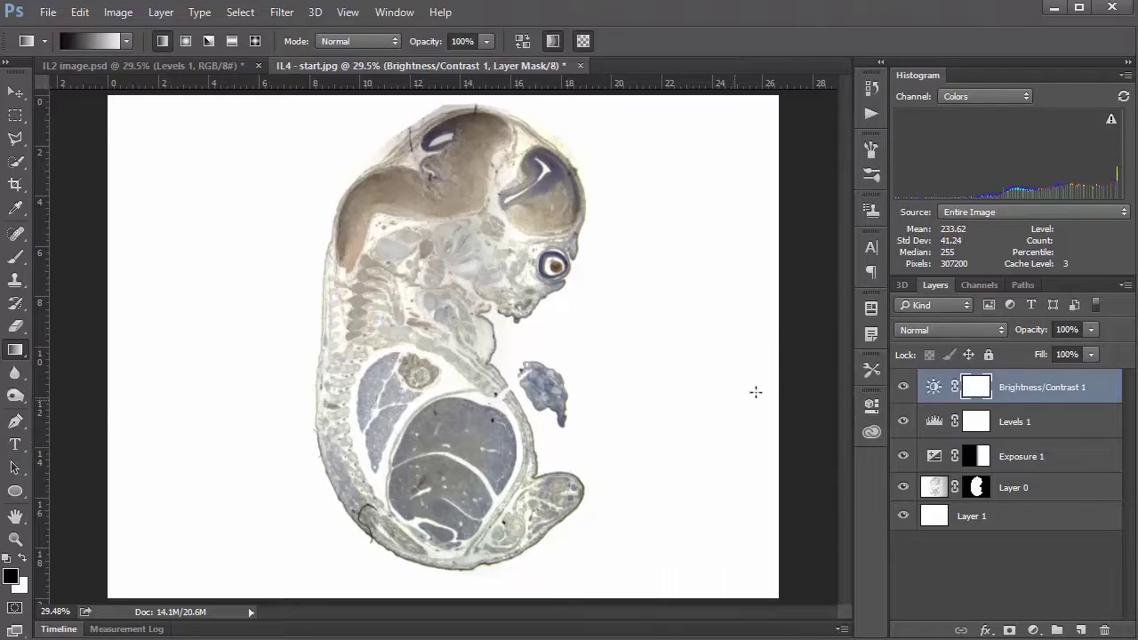